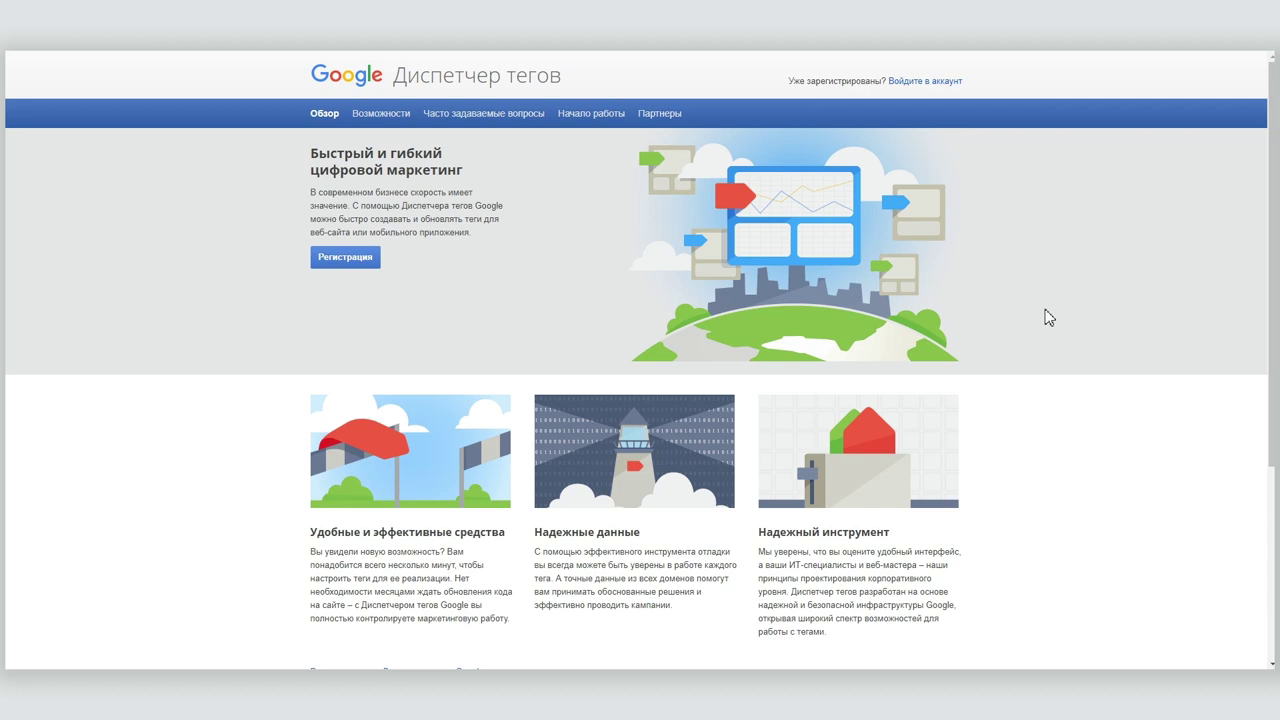
# Sign in to Google Tag Manager and set up a new account named Suelta with anonymous data sharing enabled.
pyautogui.click(933, 84)
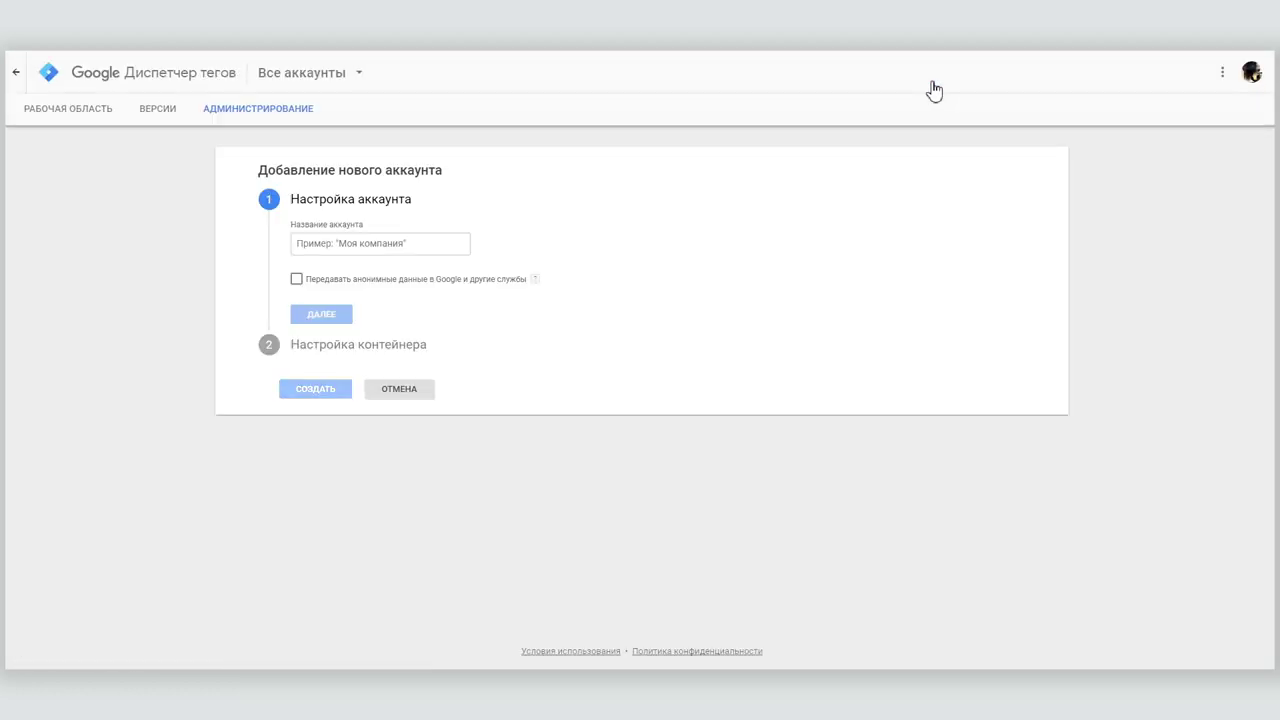
pyautogui.click(307, 80)
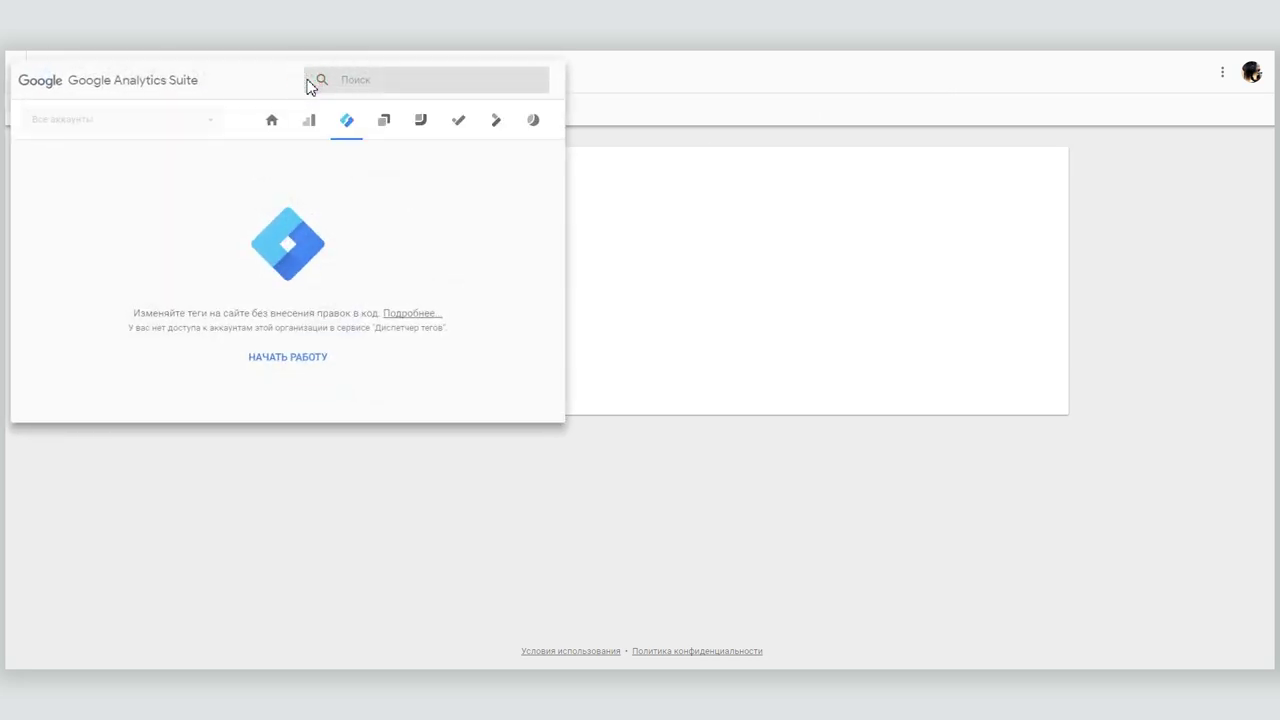
pyautogui.click(640, 77)
pyautogui.click(326, 250)
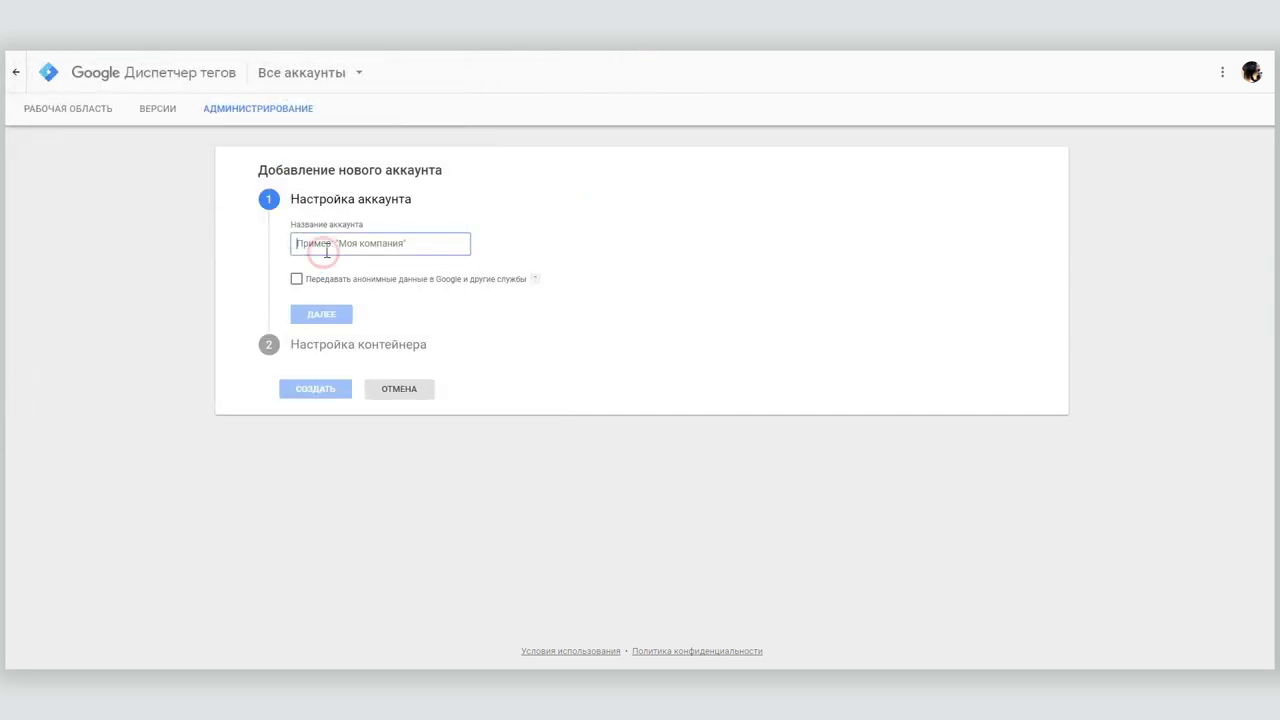
pyautogui.write('Suelta')
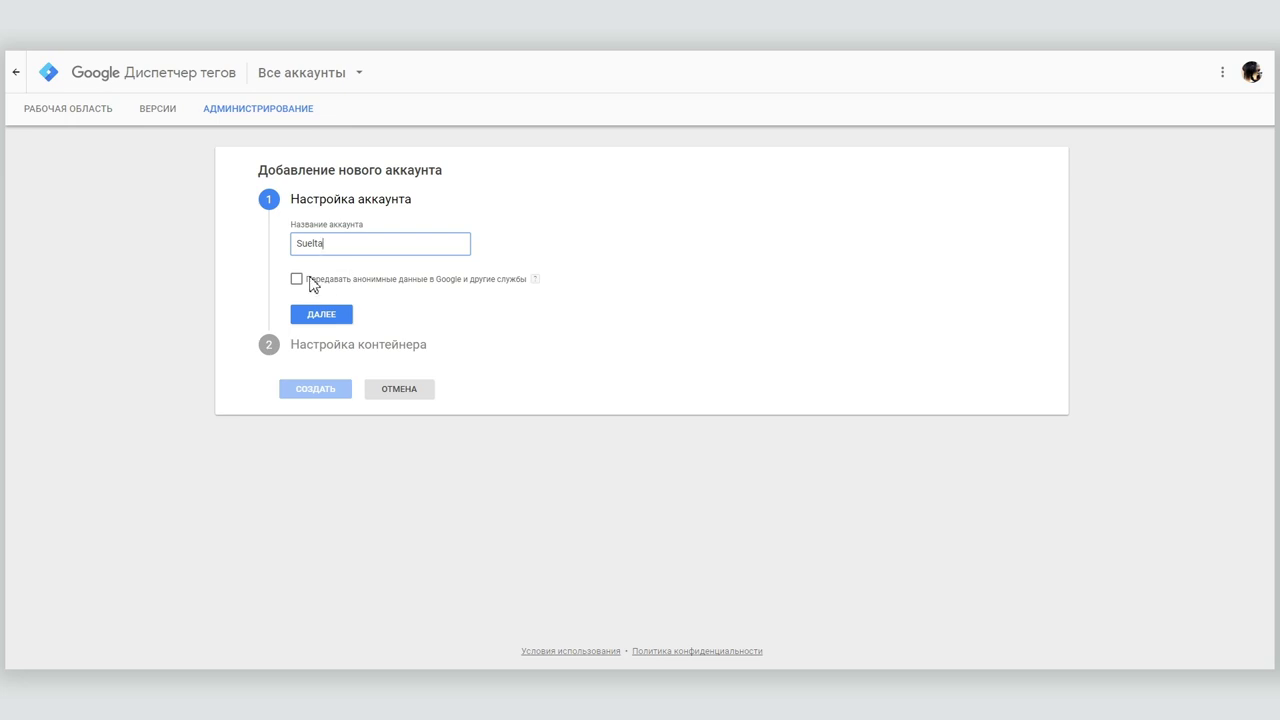
pyautogui.click(296, 280)
pyautogui.click(318, 313)
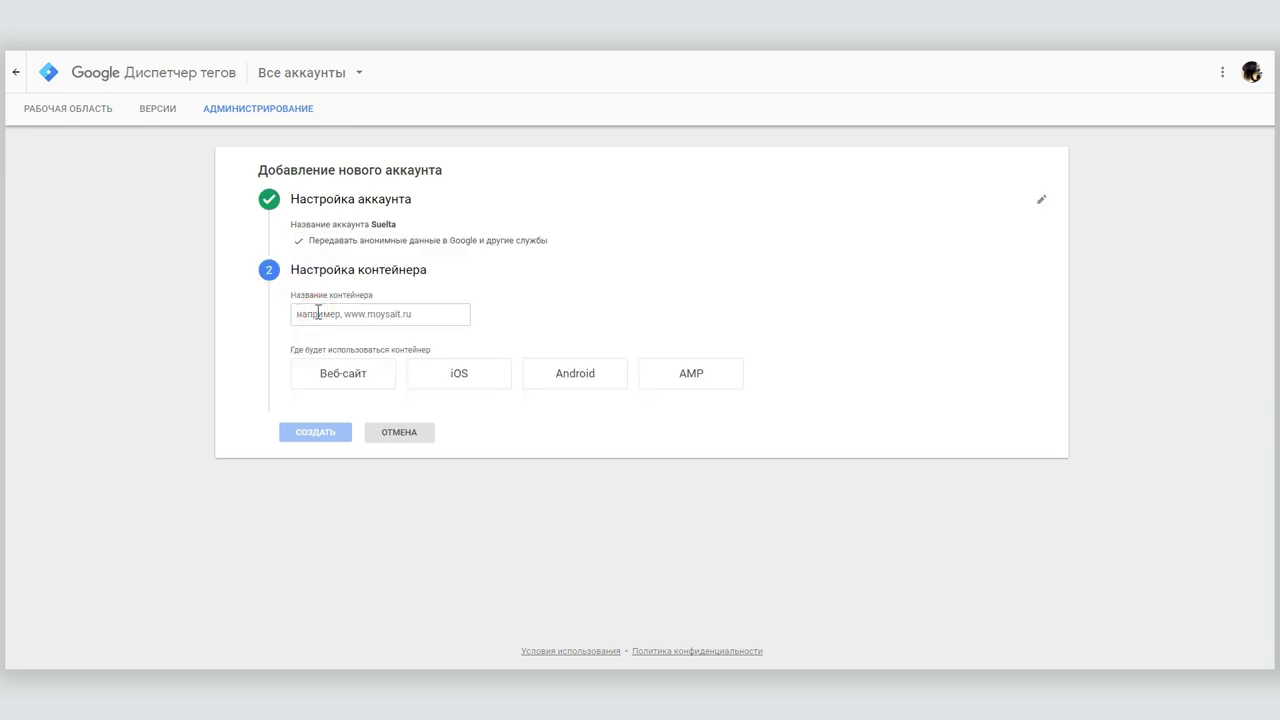
# Name the container suelta, set its target platform to website, and submit the new account.
pyautogui.click(318, 313)
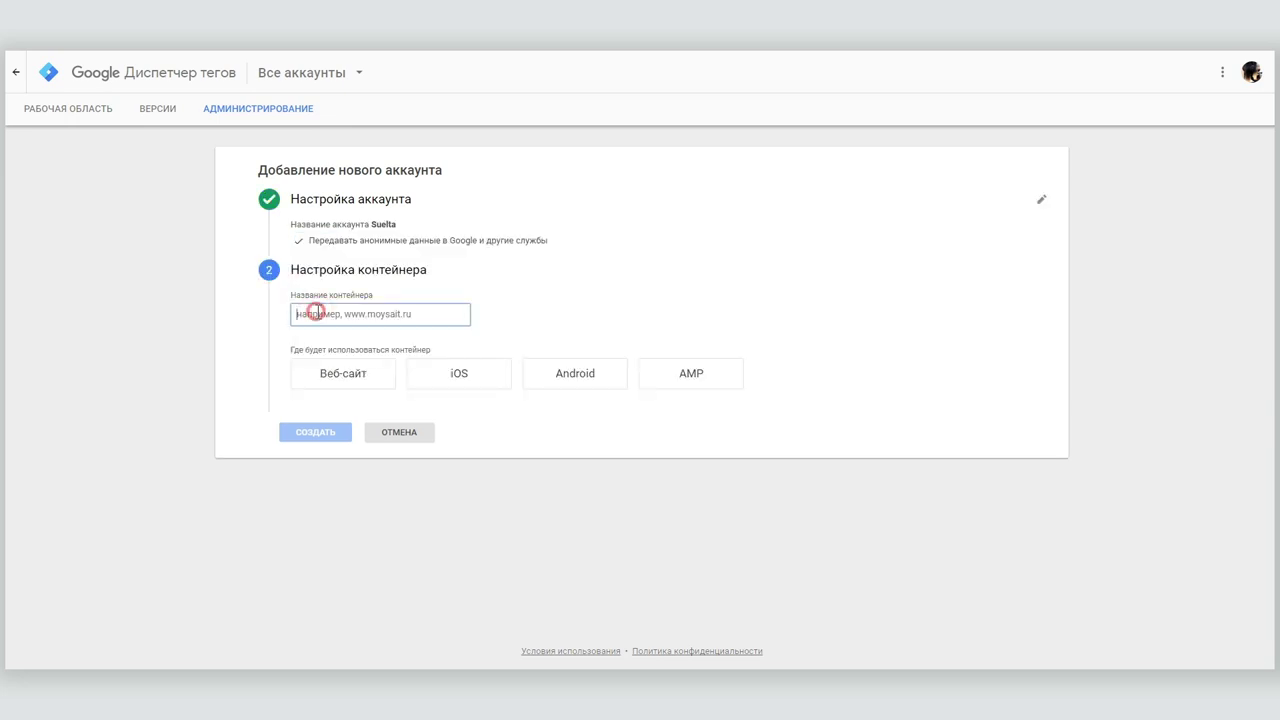
pyautogui.write('suelta')
pyautogui.click(335, 379)
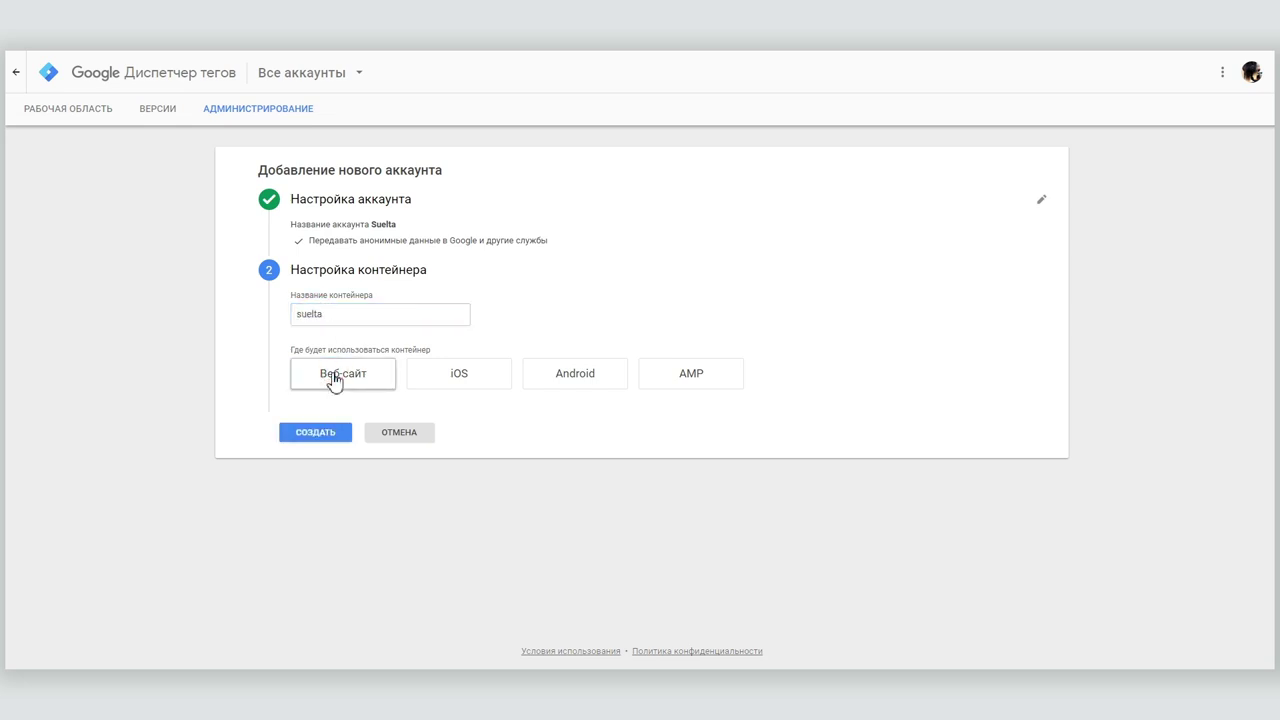
pyautogui.click(312, 441)
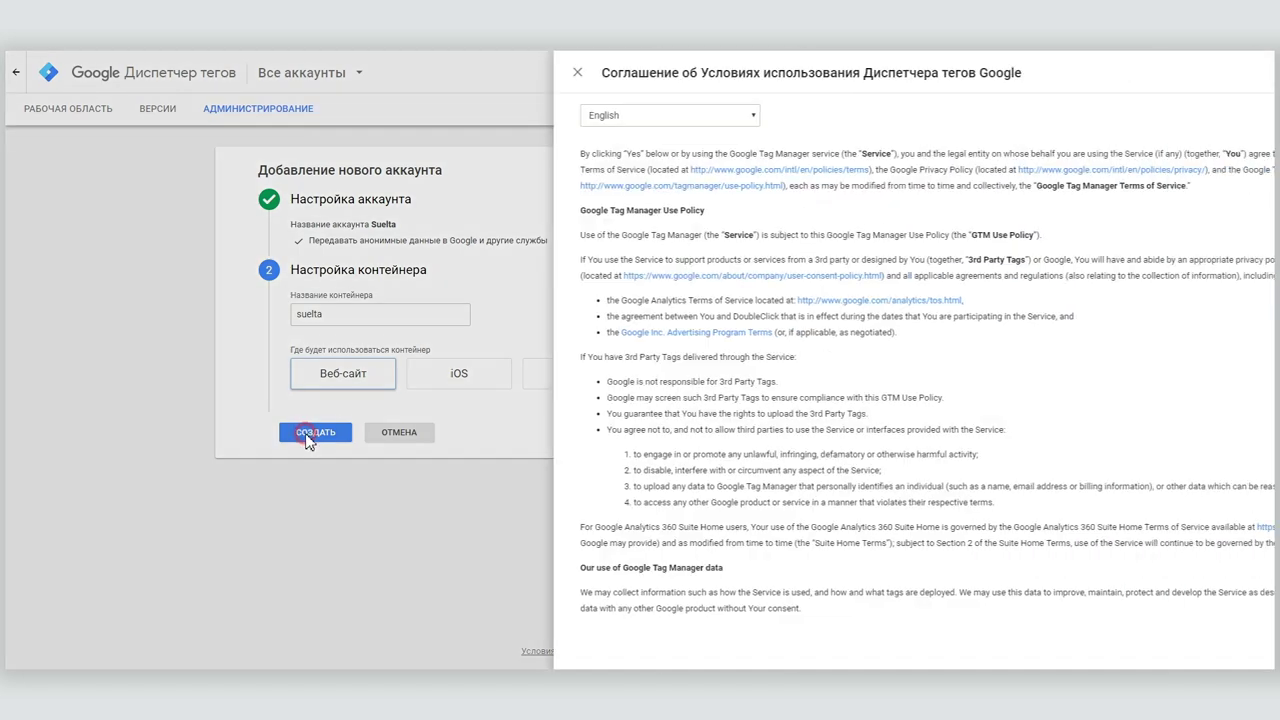
# Display the terms of service agreement in Russian and accept it.
pyautogui.click(456, 114)
pyautogui.click(375, 181)
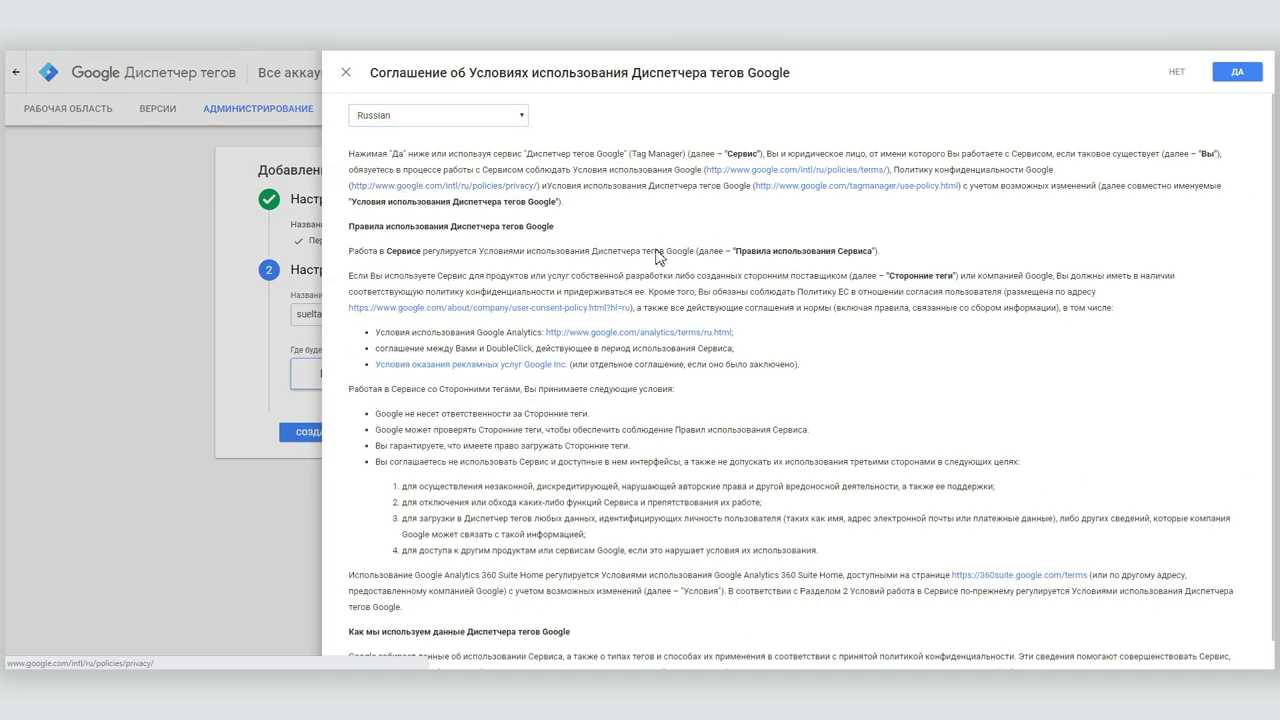
pyautogui.click(1236, 71)
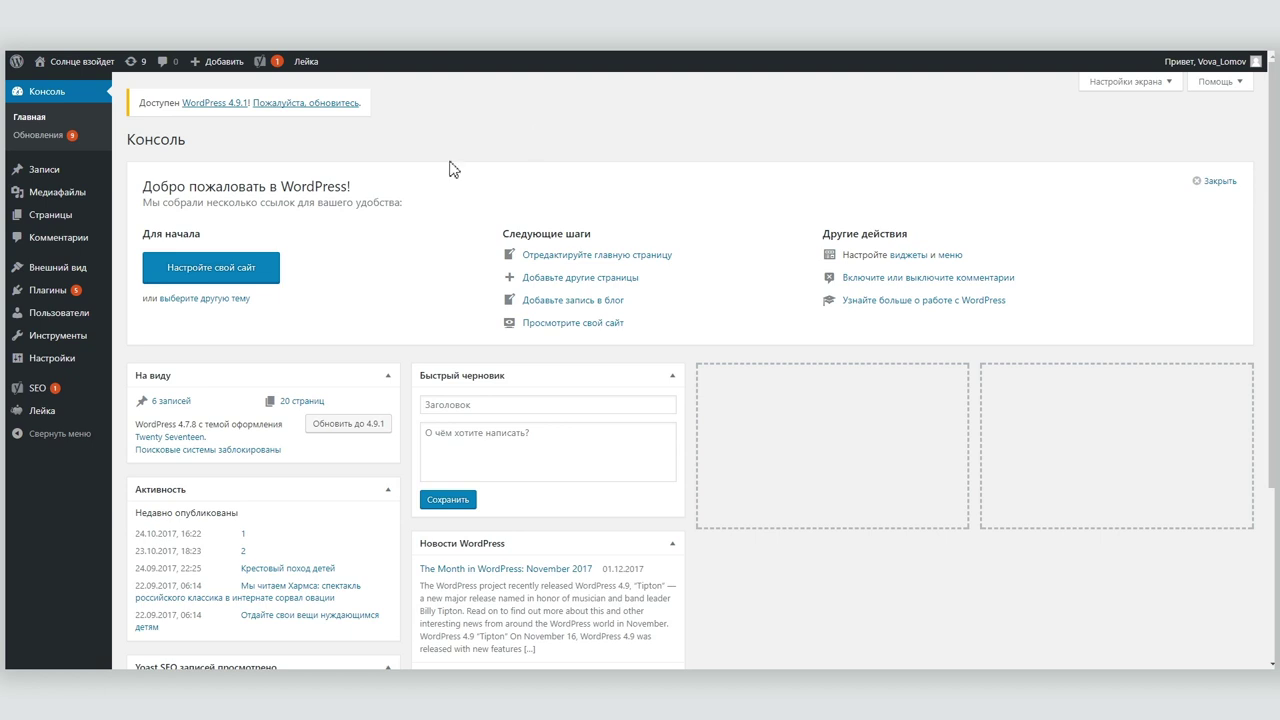
# In the WordPress admin, open the Twenty Seventeen theme's header.php file in the theme editor.
pyautogui.moveTo(76, 270)
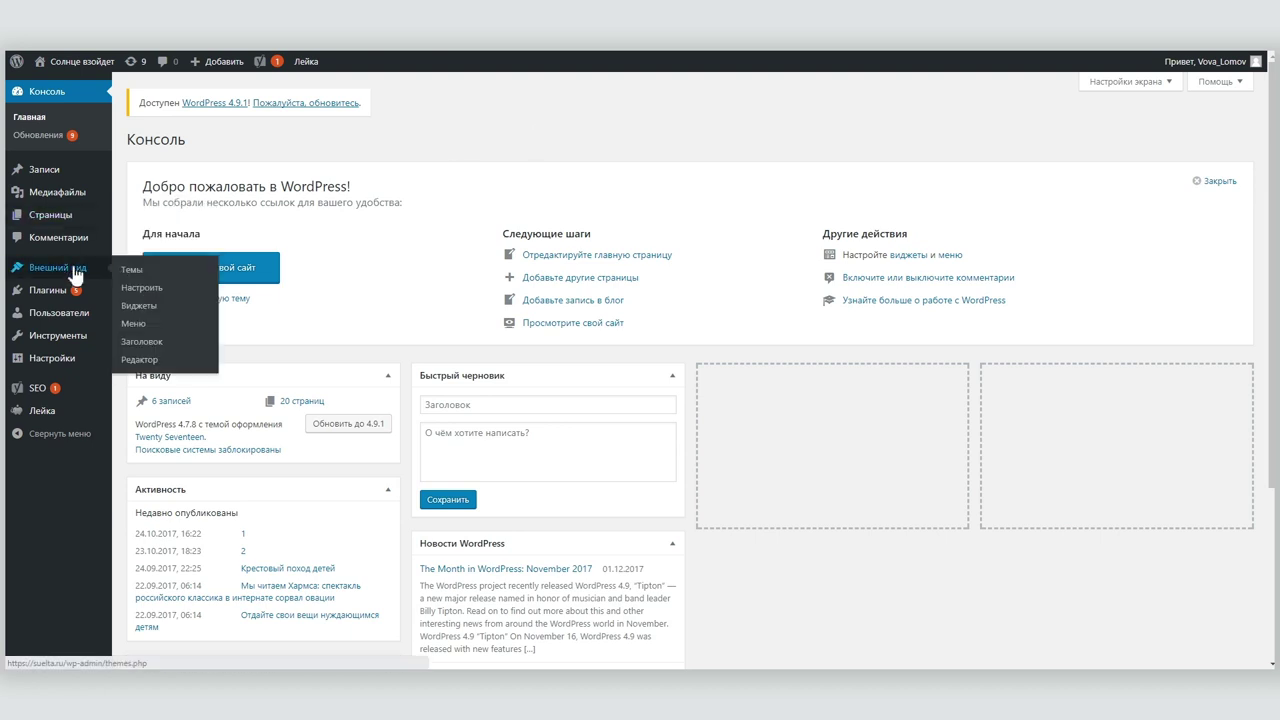
pyautogui.click(137, 361)
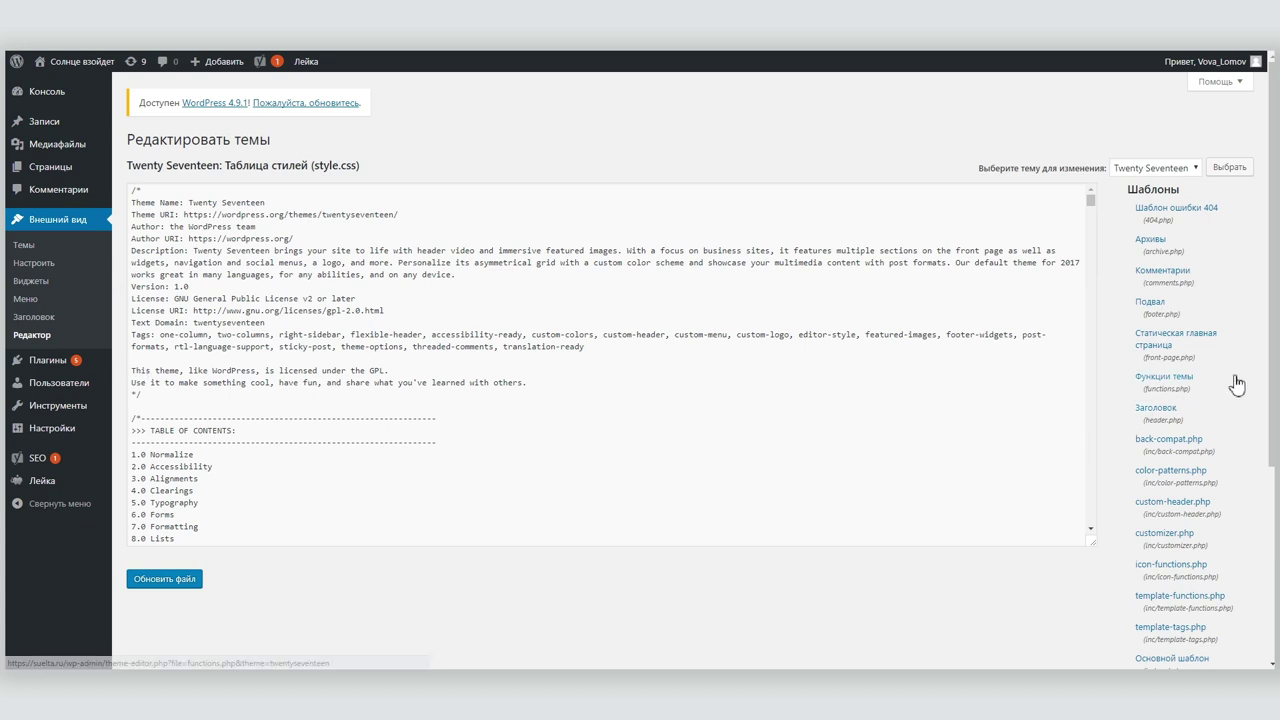
pyautogui.click(1157, 408)
# Replace the gtag.js Google Analytics script in the head section with the Google Tag Manager head snippet and update the file.
pyautogui.click(481, 379)
pyautogui.scroll(-5, 500, 380)
pyautogui.scroll(3, 500, 357)
pyautogui.moveTo(176, 436); pyautogui.dragTo(120, 335)
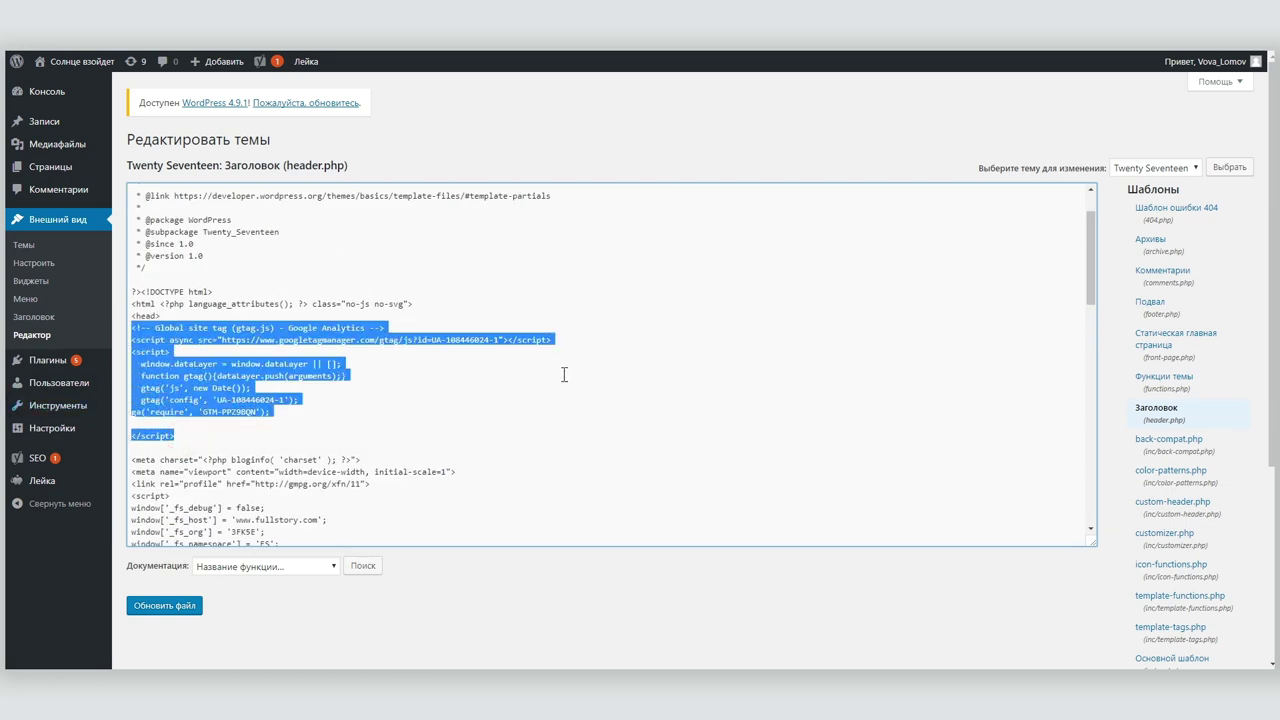
pyautogui.press('Delete')
pyautogui.hotkey('ctrl', 'v')
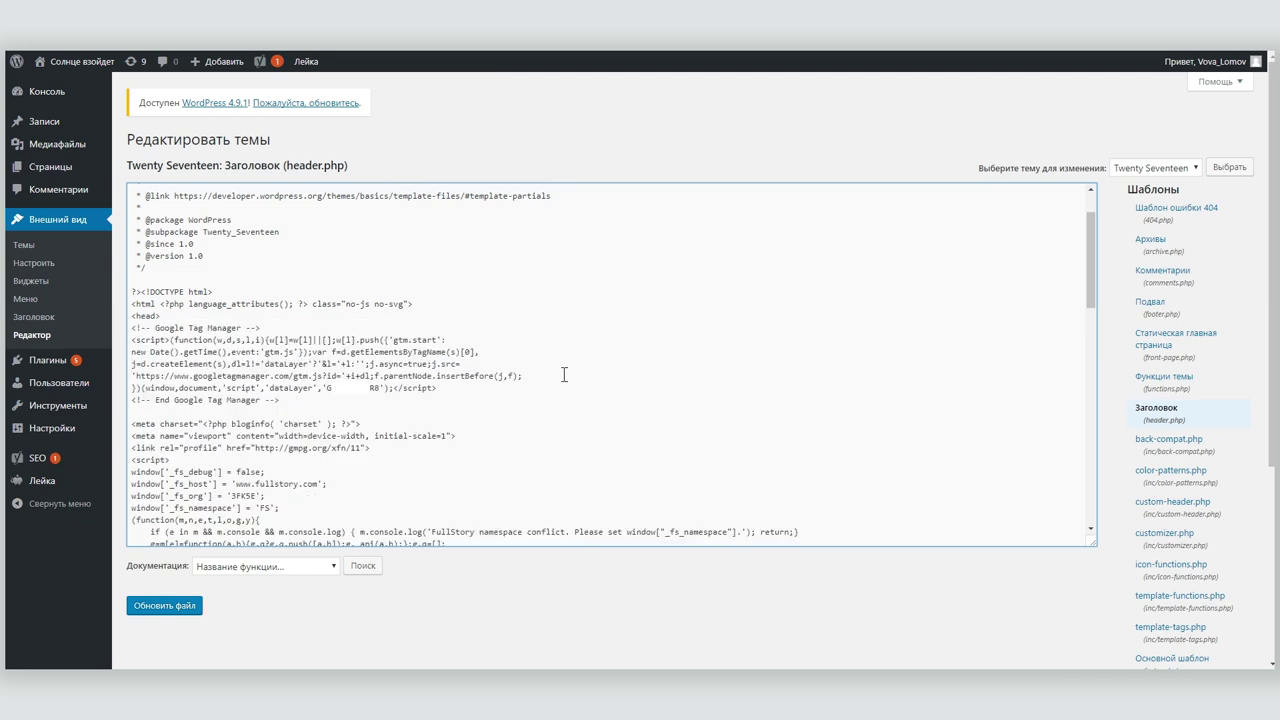
pyautogui.click(143, 612)
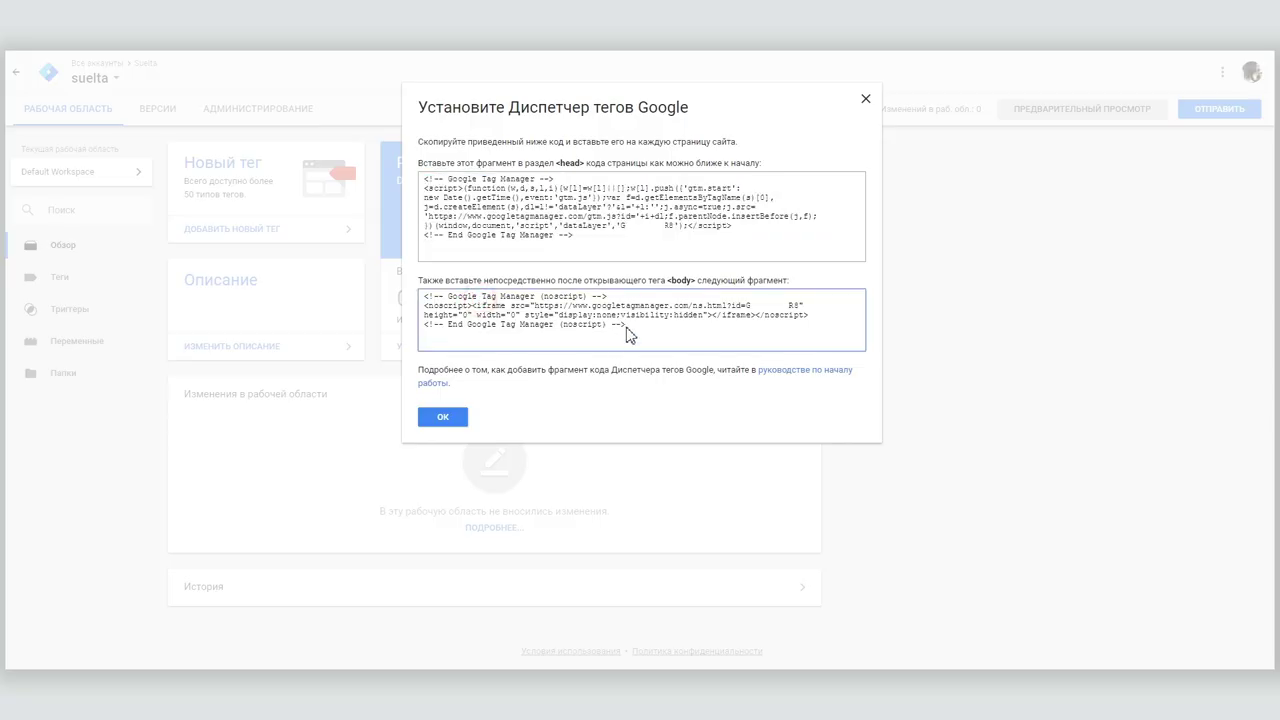
# Copy the noscript snippet from Tag Manager, paste it right after the opening body tag in WordPress's header.php, and update the file.
pyautogui.moveTo(626, 332); pyautogui.dragTo(424, 296)
pyautogui.hotkey('ctrl', 'c')
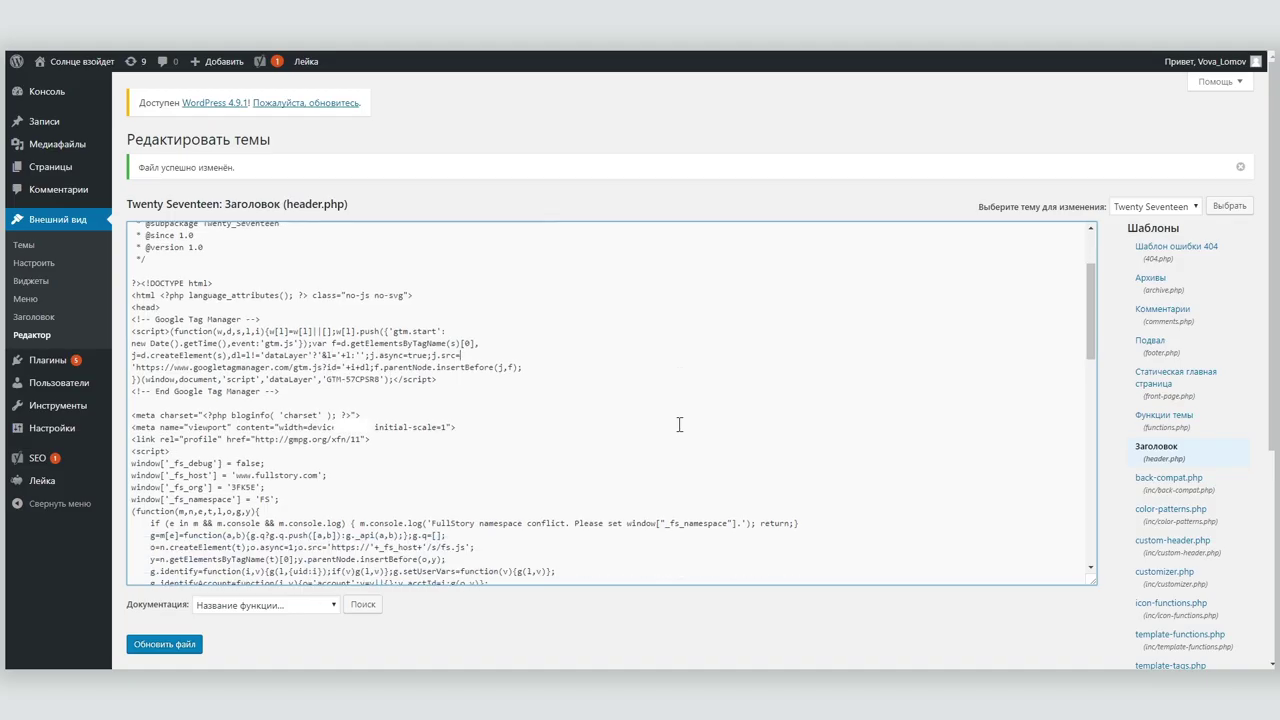
pyautogui.scroll(-5, 680, 423)
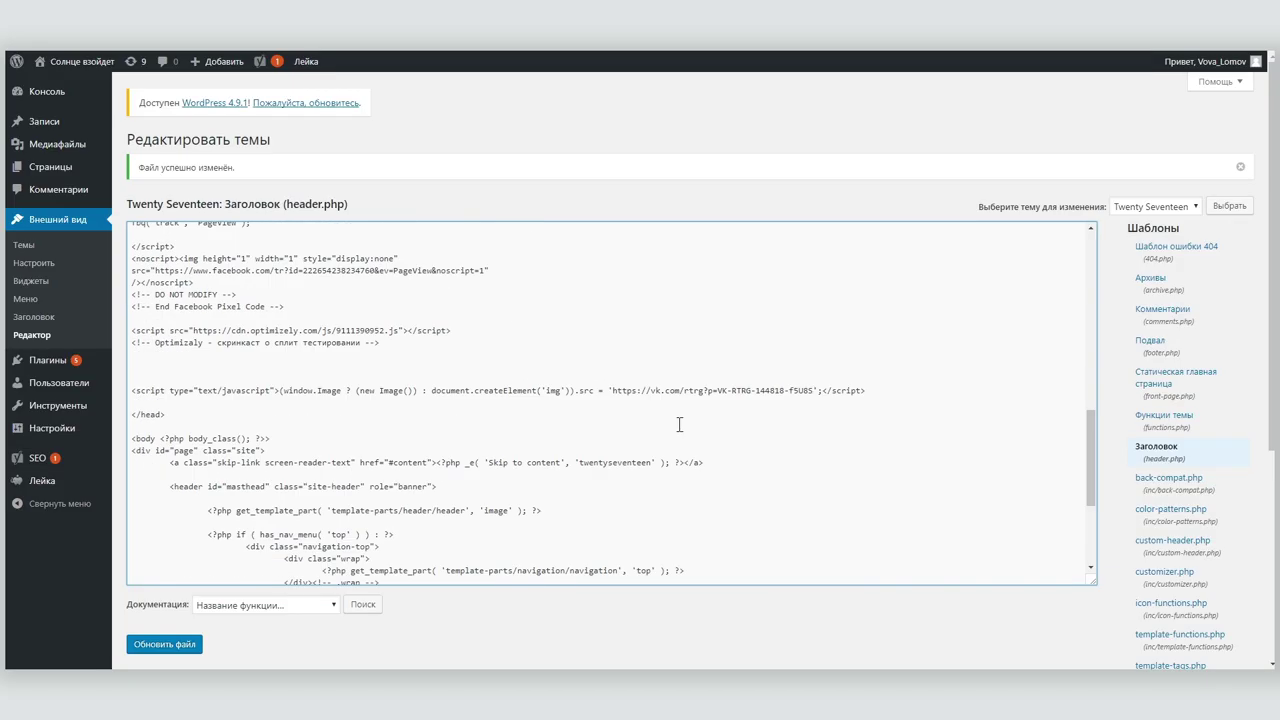
pyautogui.moveTo(135, 280); pyautogui.dragTo(340, 303)
pyautogui.click(340, 303)
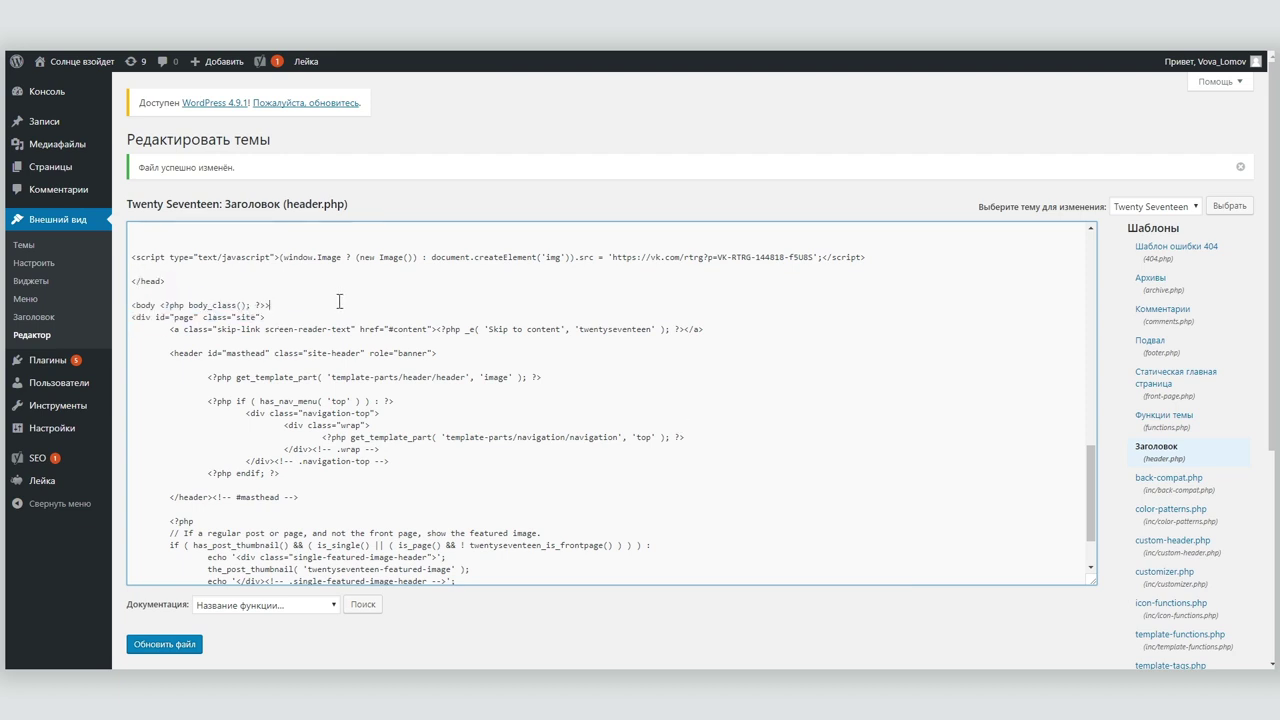
pyautogui.press('Return')
pyautogui.press('Return')
pyautogui.scroll(-2, 425, 408)
pyautogui.scroll(3, 425, 408)
pyautogui.hotkey('ctrl', 'v')
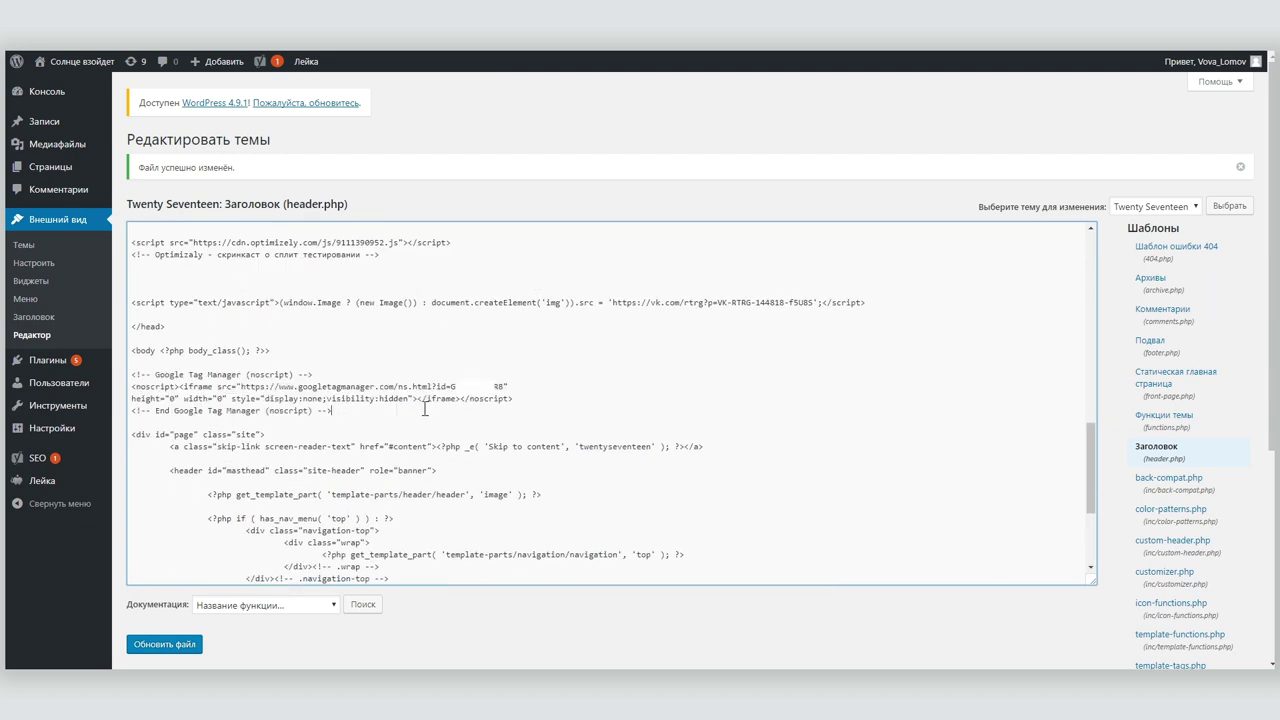
pyautogui.click(160, 644)
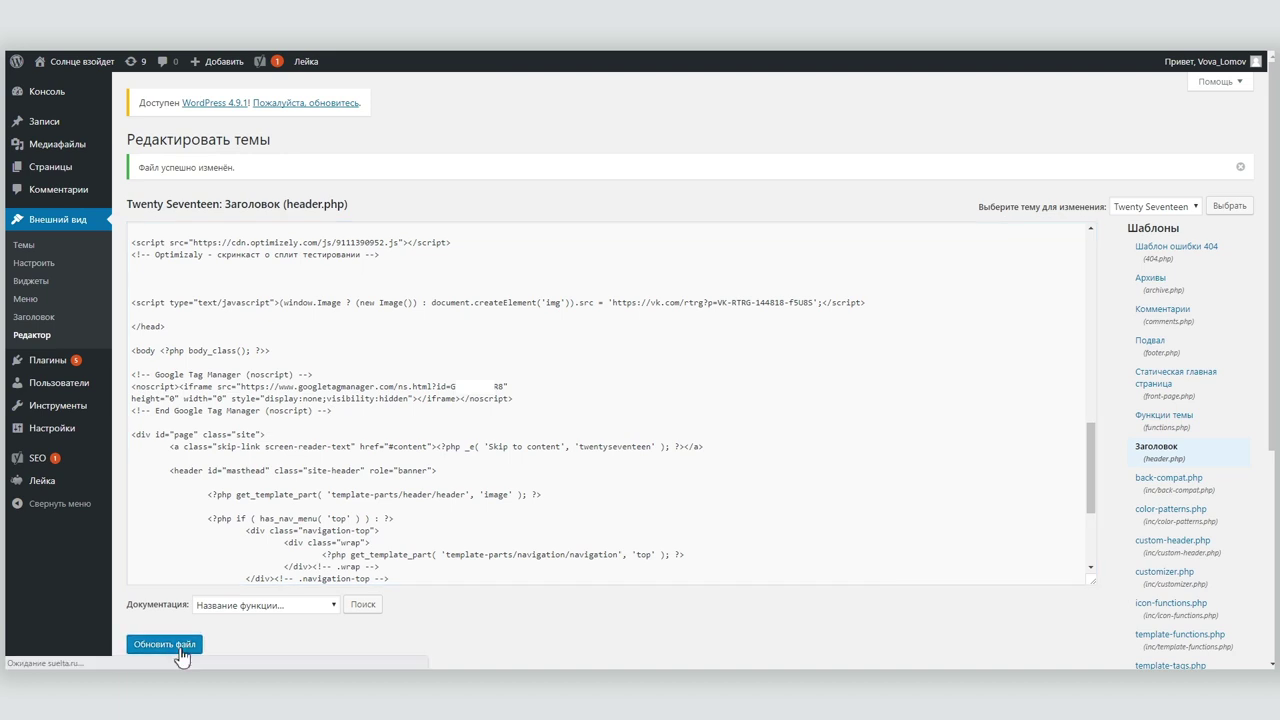
# Go to the page for adding new WordPress plugins and search the catalogue for "dco".
pyautogui.click(48, 360)
pyautogui.click(236, 140)
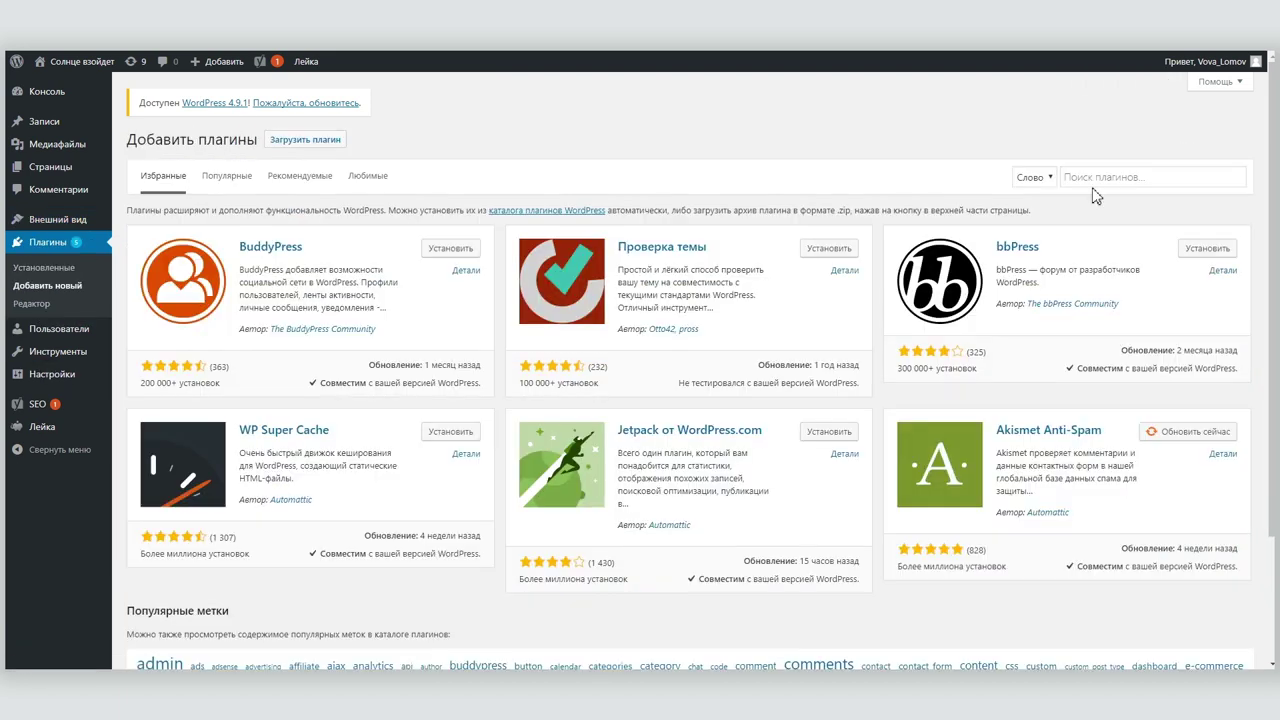
pyautogui.click(1160, 177)
pyautogui.write('dco')
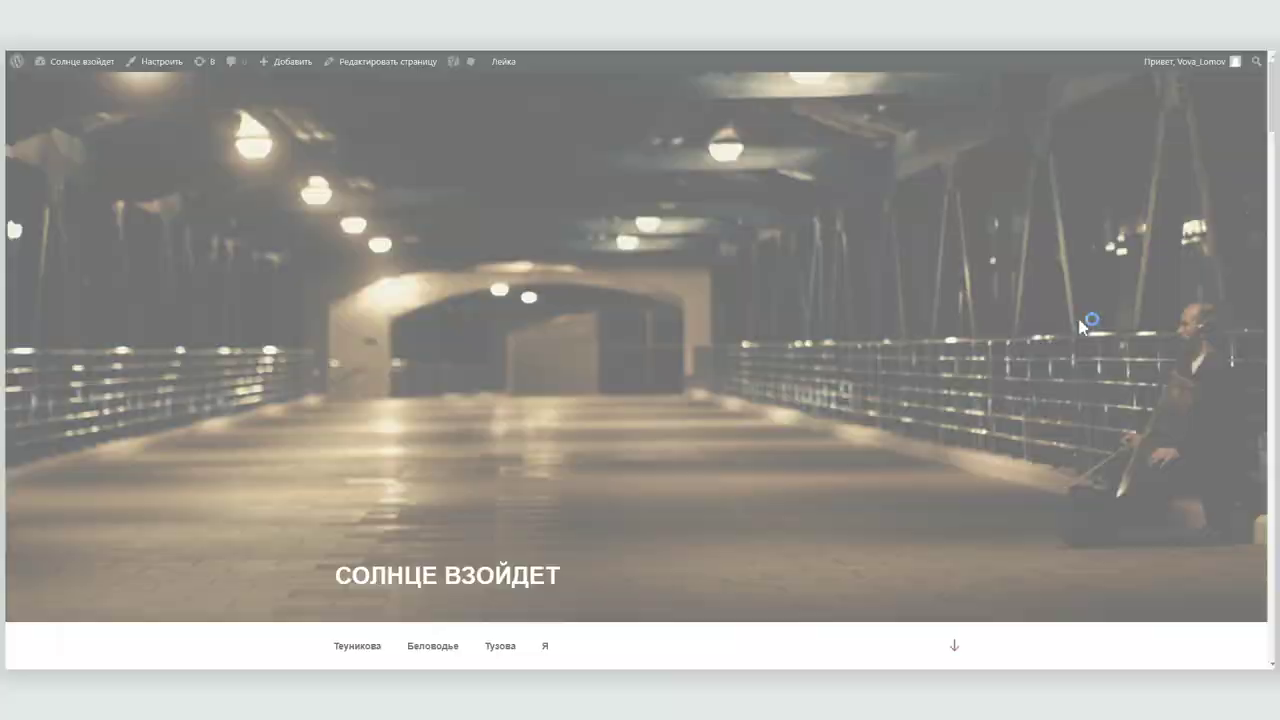
# Inspect the live site's code in the browser developer tools for the Tag Manager snippets in the body and head.
pyautogui.press('F12')
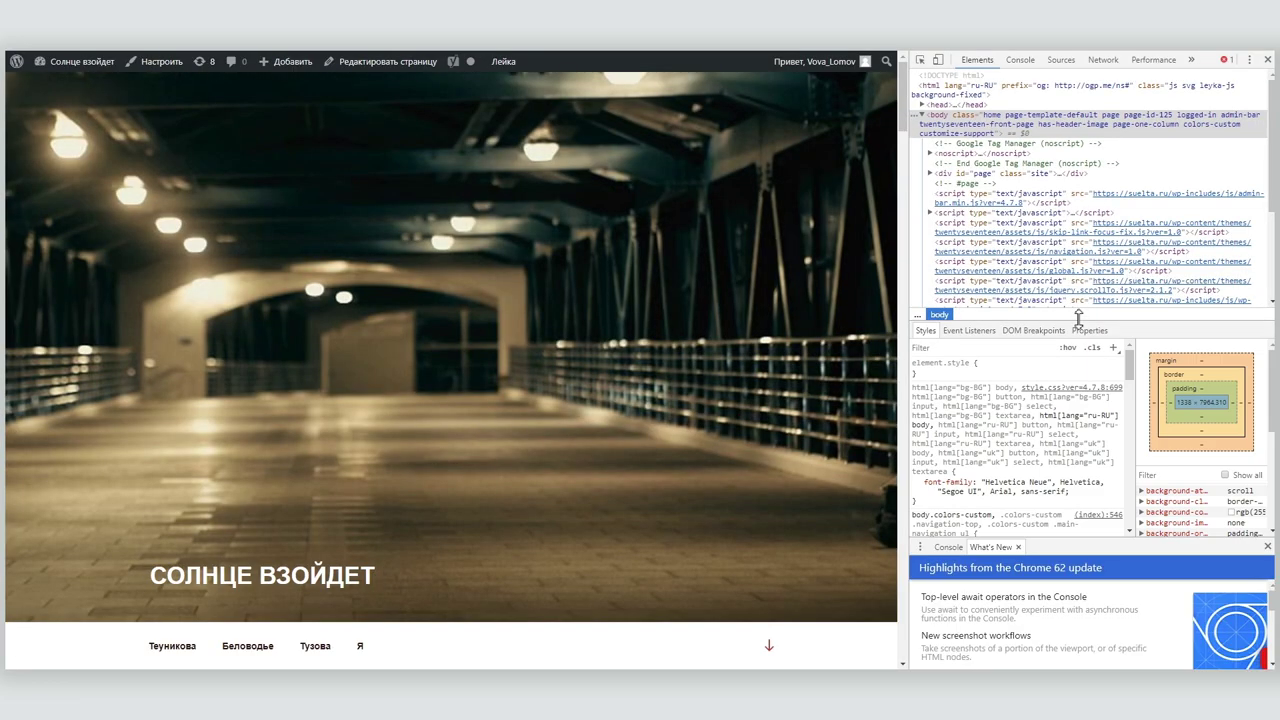
pyautogui.click(930, 155)
pyautogui.click(930, 155)
pyautogui.click(921, 104)
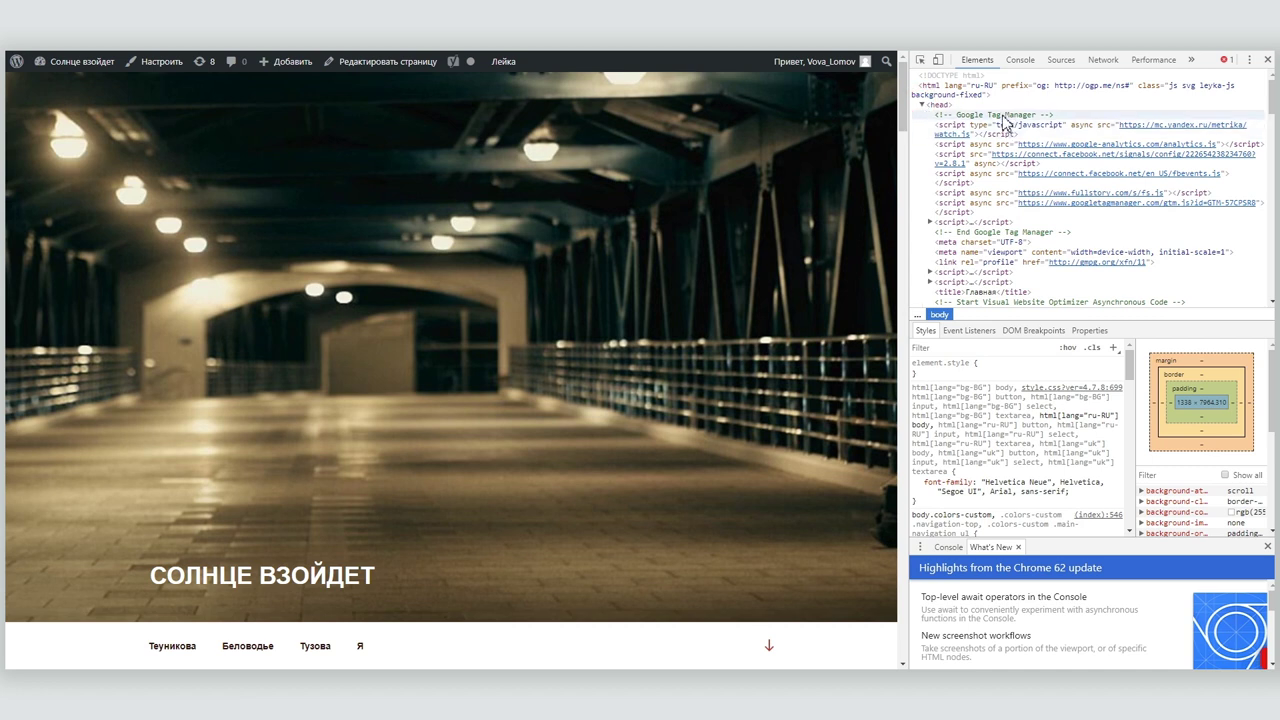
pyautogui.click(1226, 60)
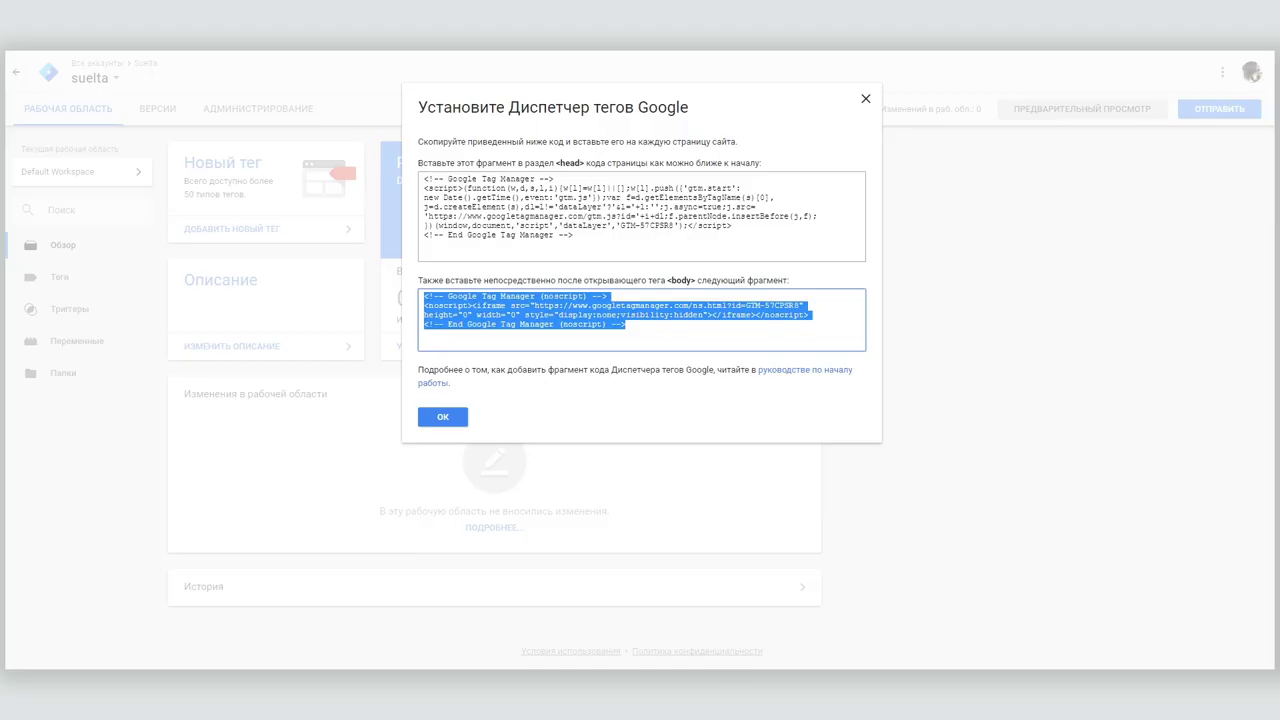
# Return to Google Tag Manager, dismiss the installation code window, and start a new tag by opening the tag type choices.
pyautogui.click(430, 424)
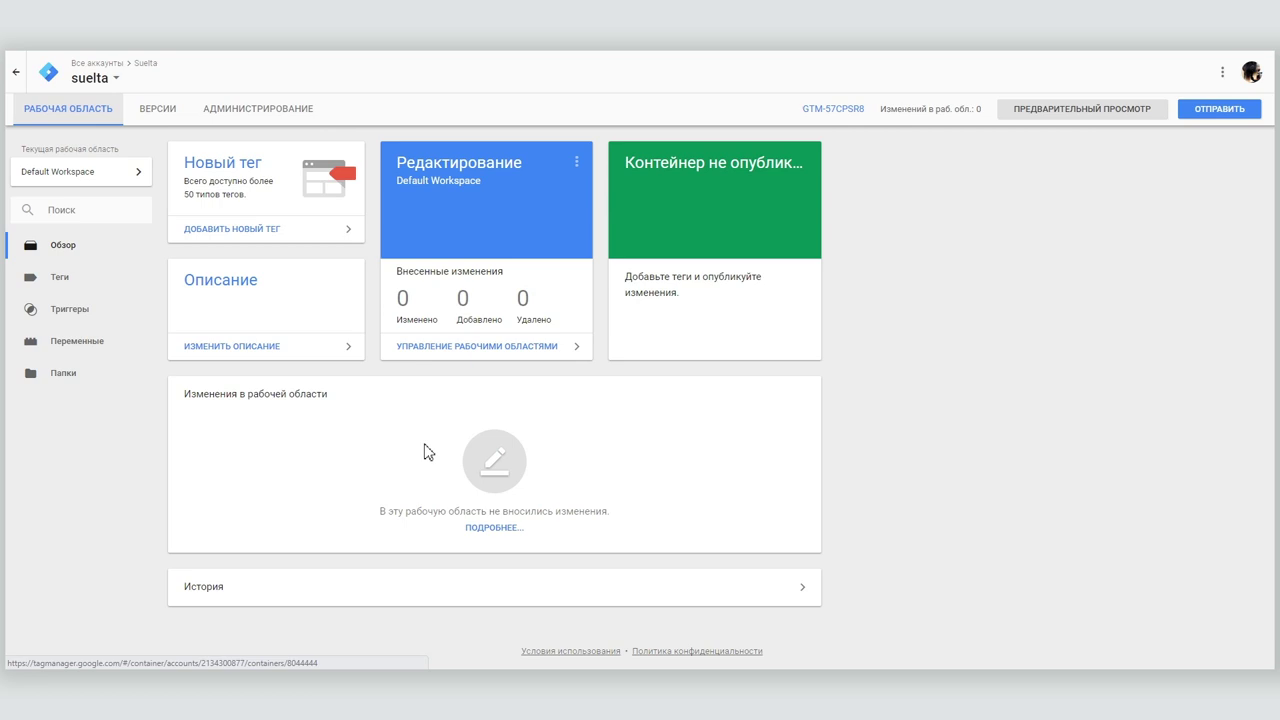
pyautogui.click(219, 177)
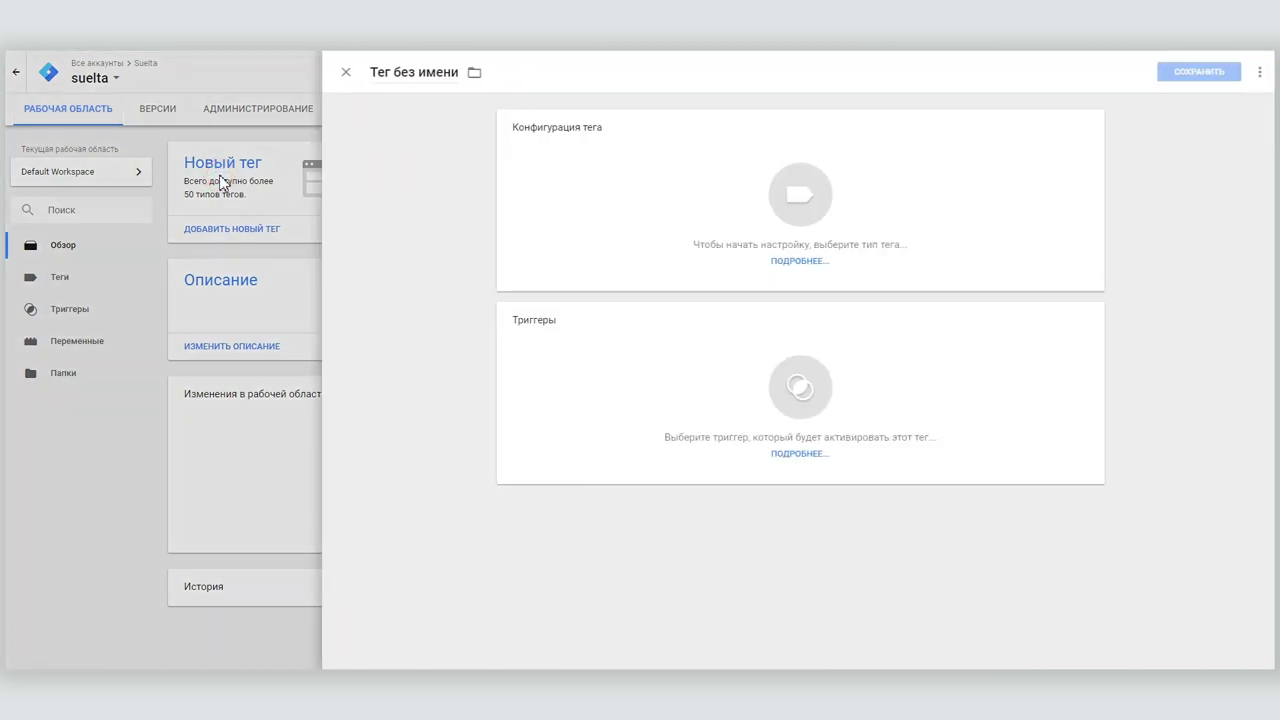
pyautogui.click(805, 216)
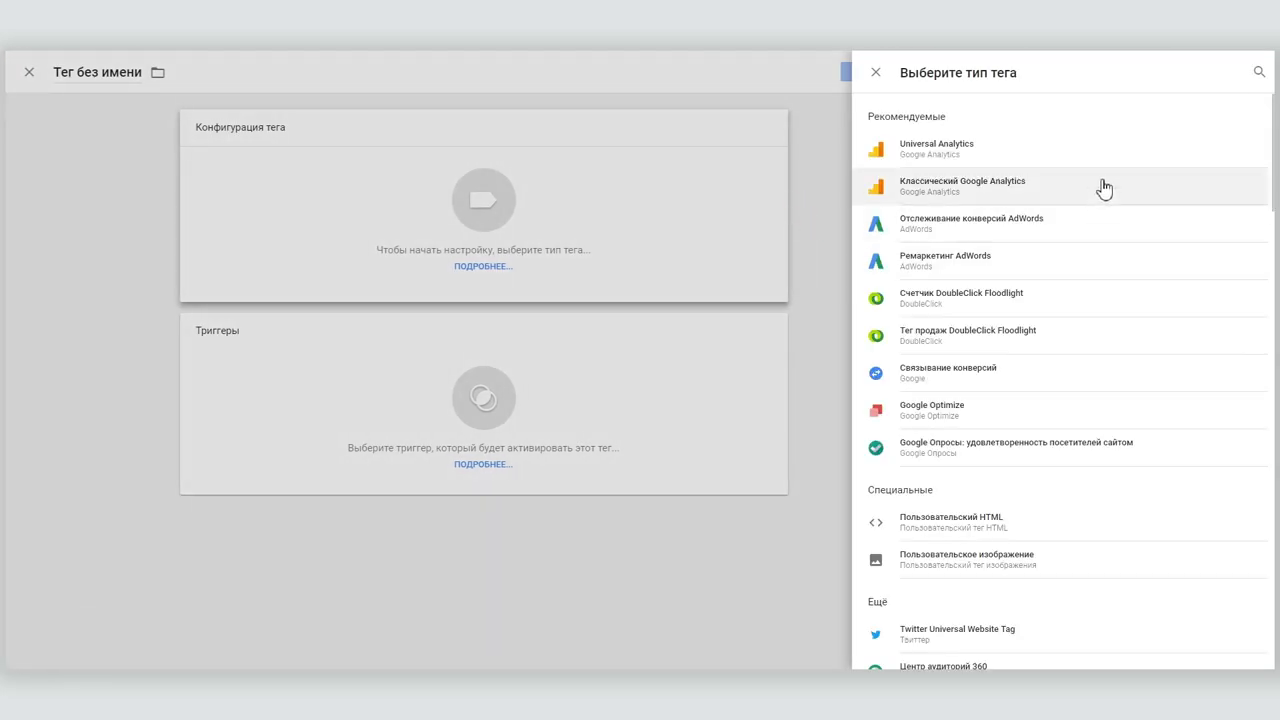
# Look through the whole list of available tag types, including the third-party ones, and return to the recommended types.
pyautogui.scroll(-4, 1104, 188)
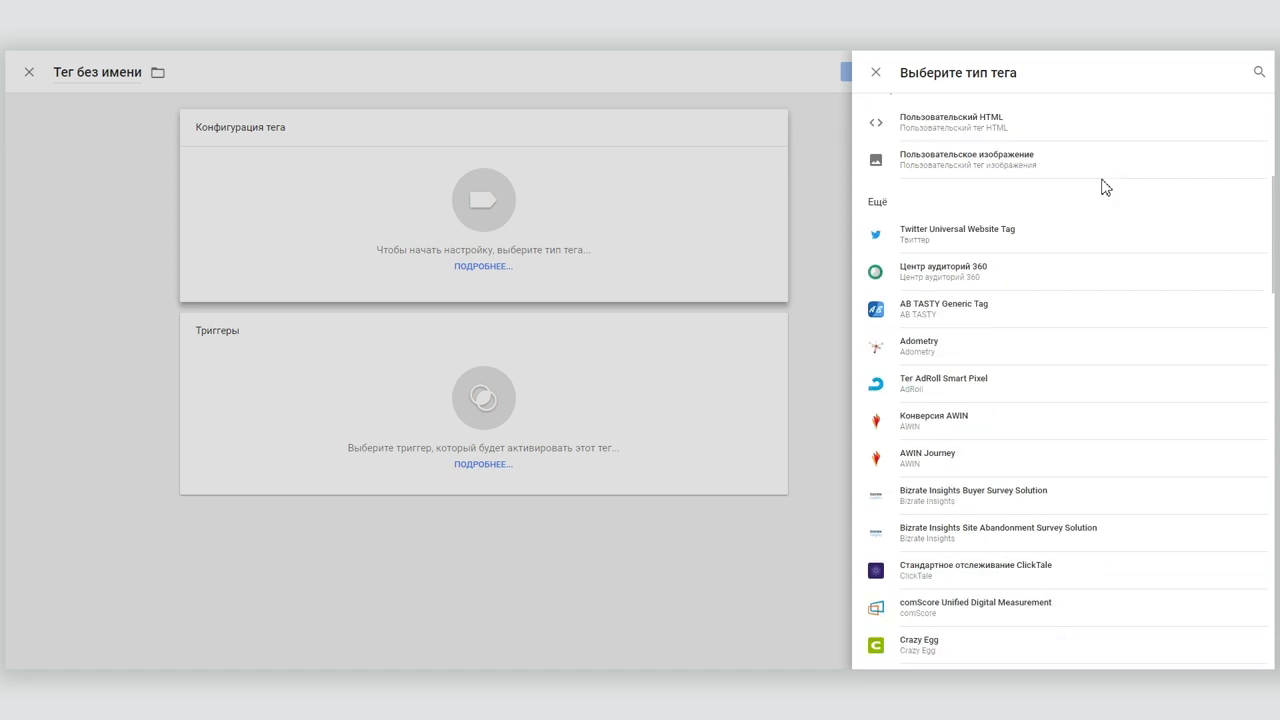
pyautogui.scroll(-2, 1104, 188)
pyautogui.scroll(-3, 1104, 188)
pyautogui.scroll(-3, 1104, 188)
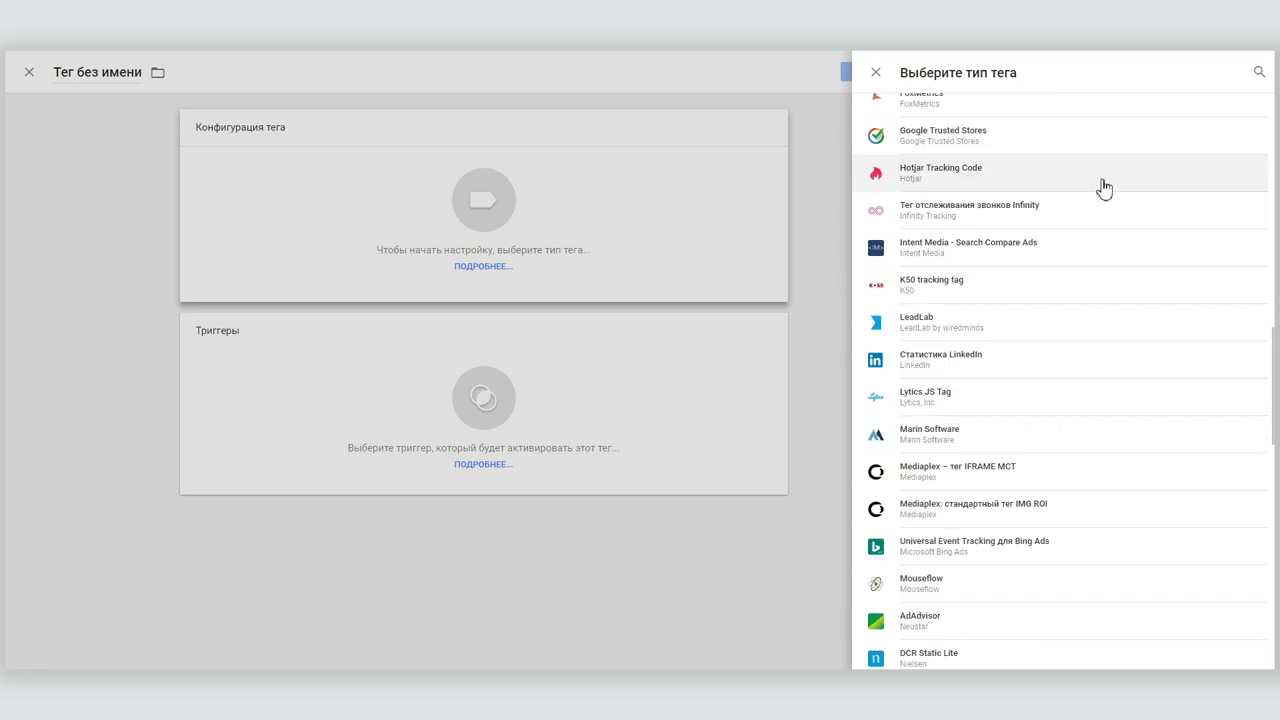
pyautogui.scroll(-3, 1104, 188)
pyautogui.scroll(-3, 1104, 188)
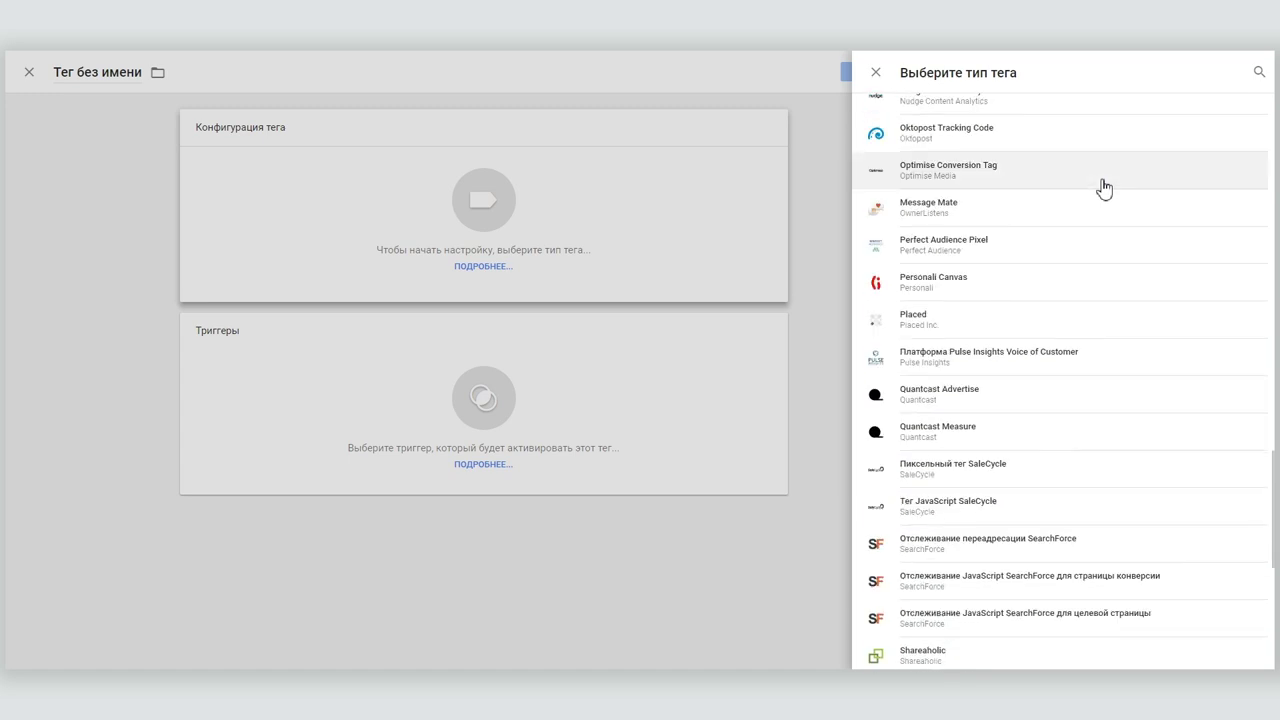
pyautogui.scroll(-3, 1104, 188)
pyautogui.scroll(-2, 1102, 187)
pyautogui.scroll(7, 1109, 357)
pyautogui.scroll(15, 1110, 358)
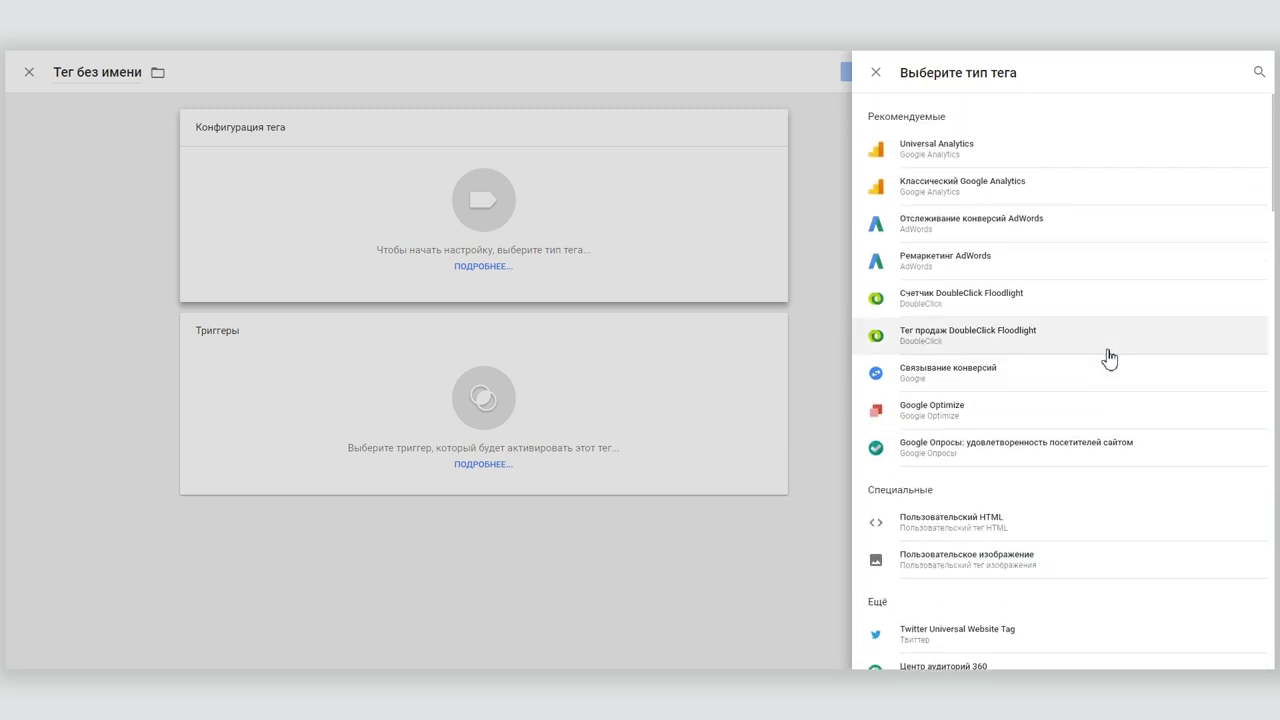
# Choose Universal Analytics as the tag type, name the tag Google Analytics, and open its configuration for editing.
pyautogui.click(985, 148)
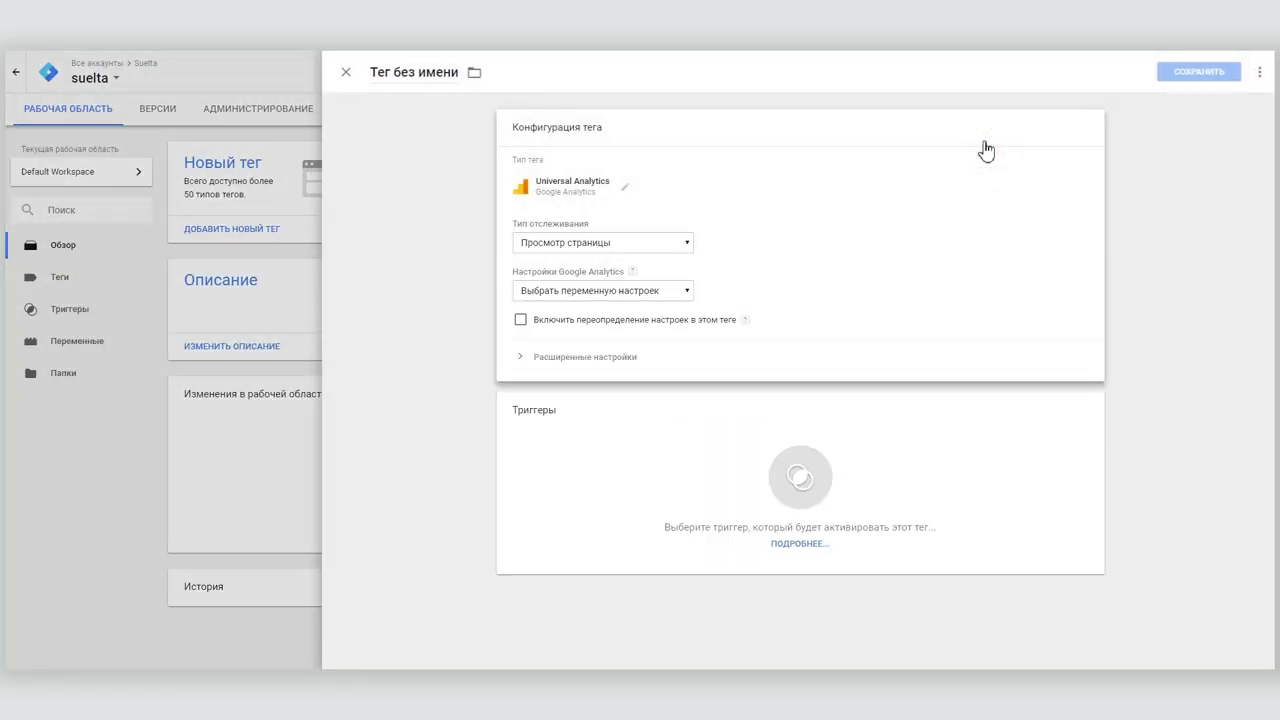
pyautogui.click(421, 72)
pyautogui.write('Google')
pyautogui.hotkey('ctrl', 'a')
pyautogui.press('BackSpace')
pyautogui.write('Google Analytics')
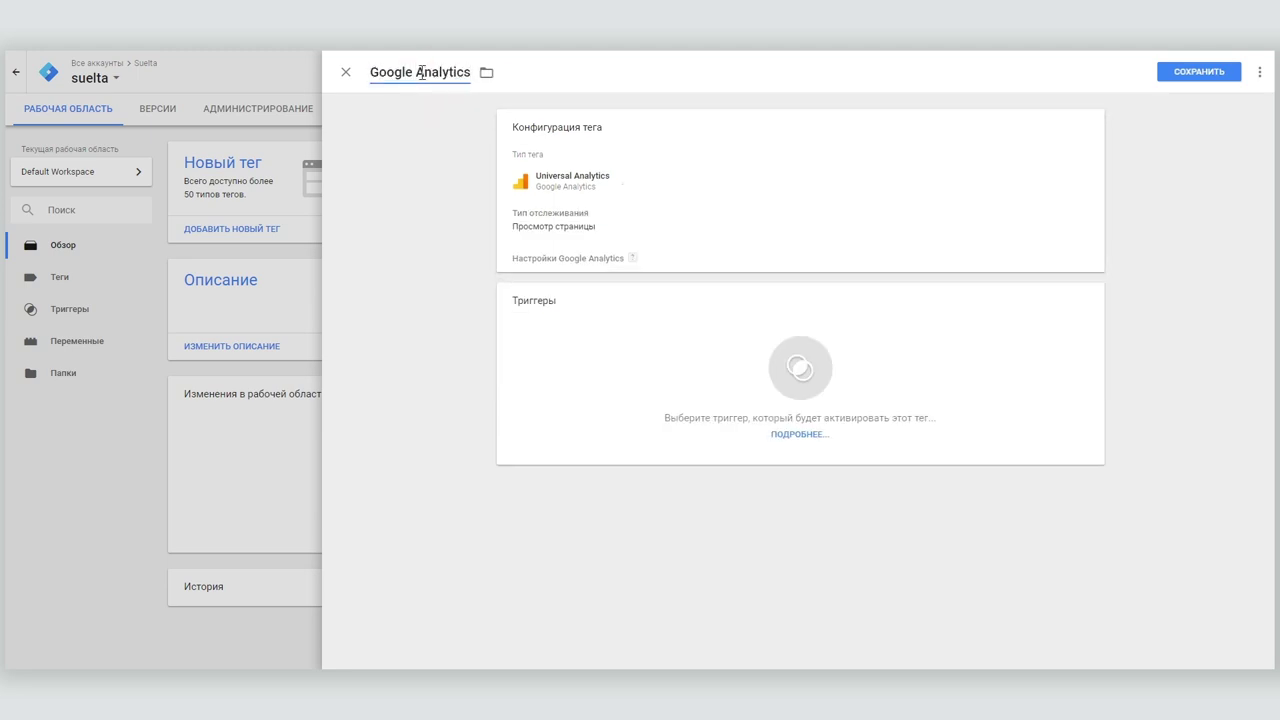
pyautogui.click(720, 207)
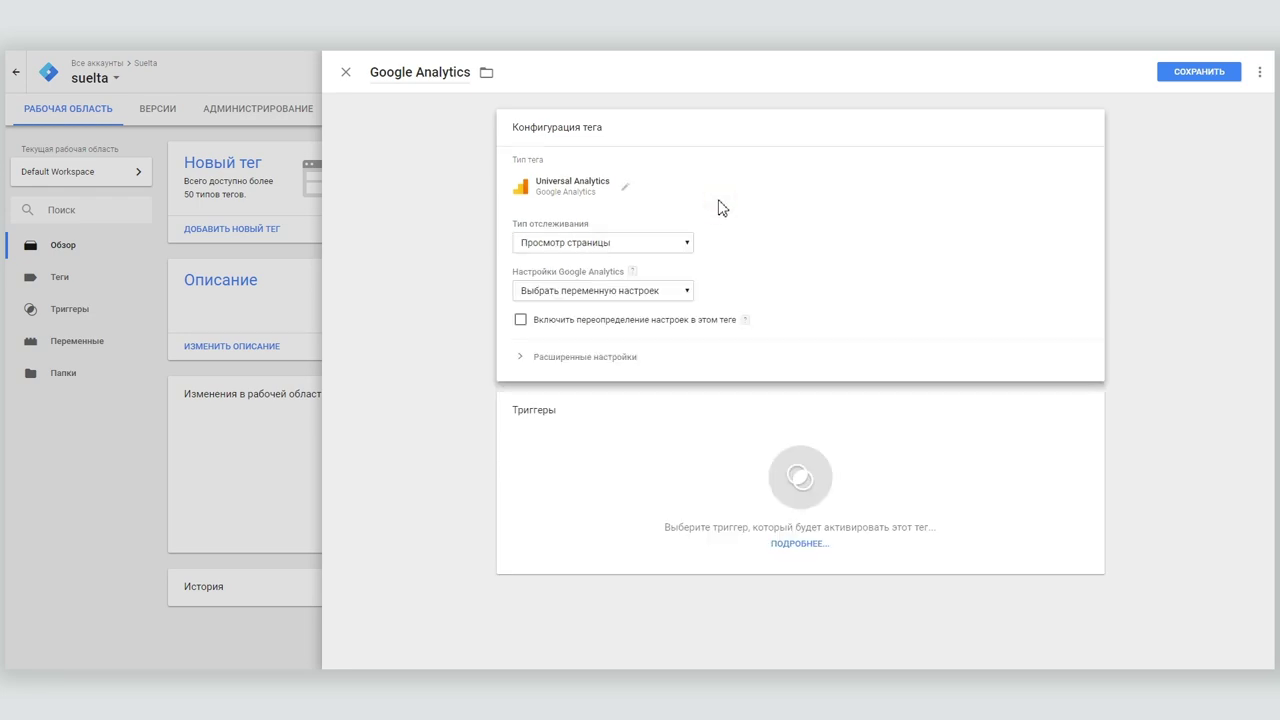
# Start a new settings variable for the tag, switch to Google Analytics, and copy the tracking ID from the suelta.ru property settings.
pyautogui.click(612, 292)
pyautogui.click(597, 331)
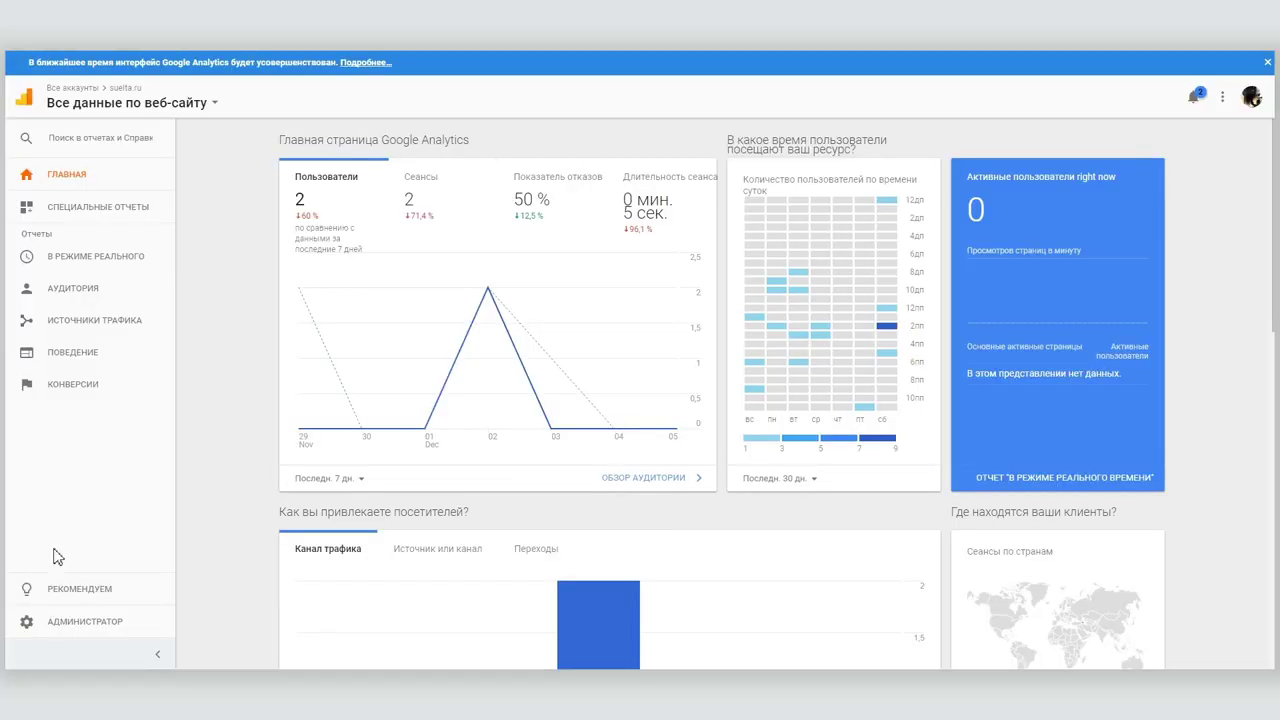
pyautogui.click(66, 625)
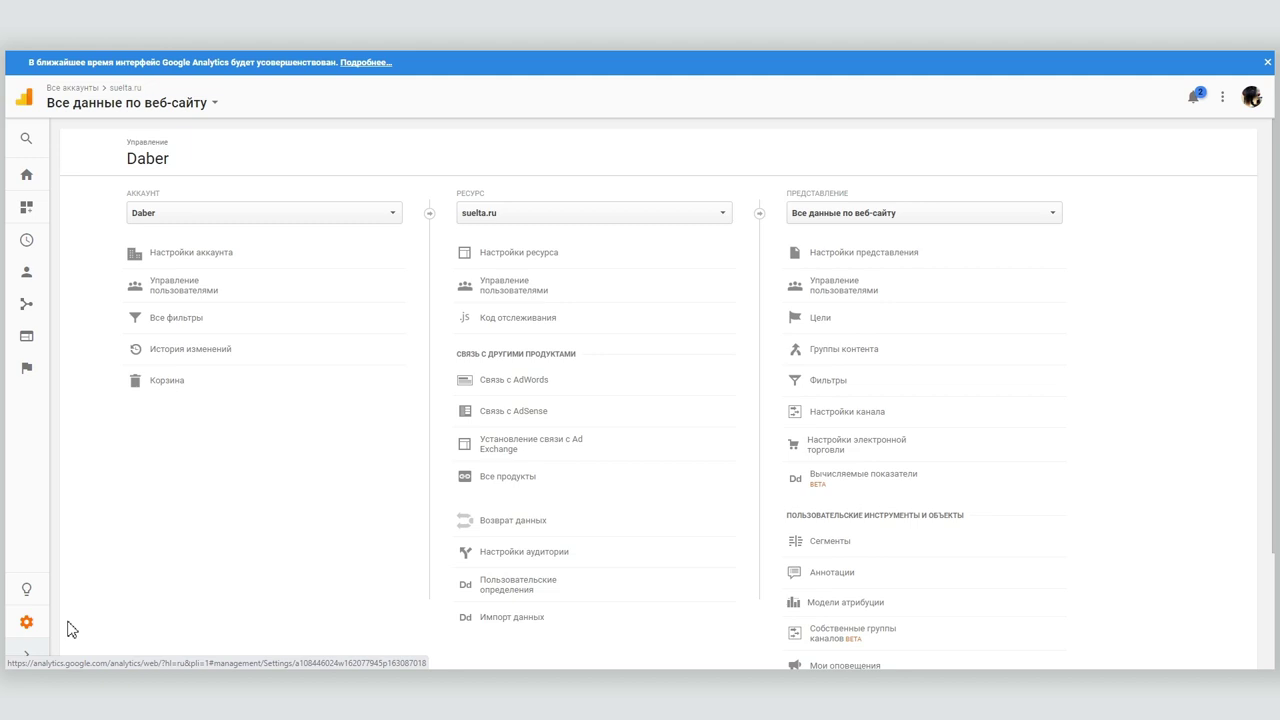
pyautogui.click(508, 256)
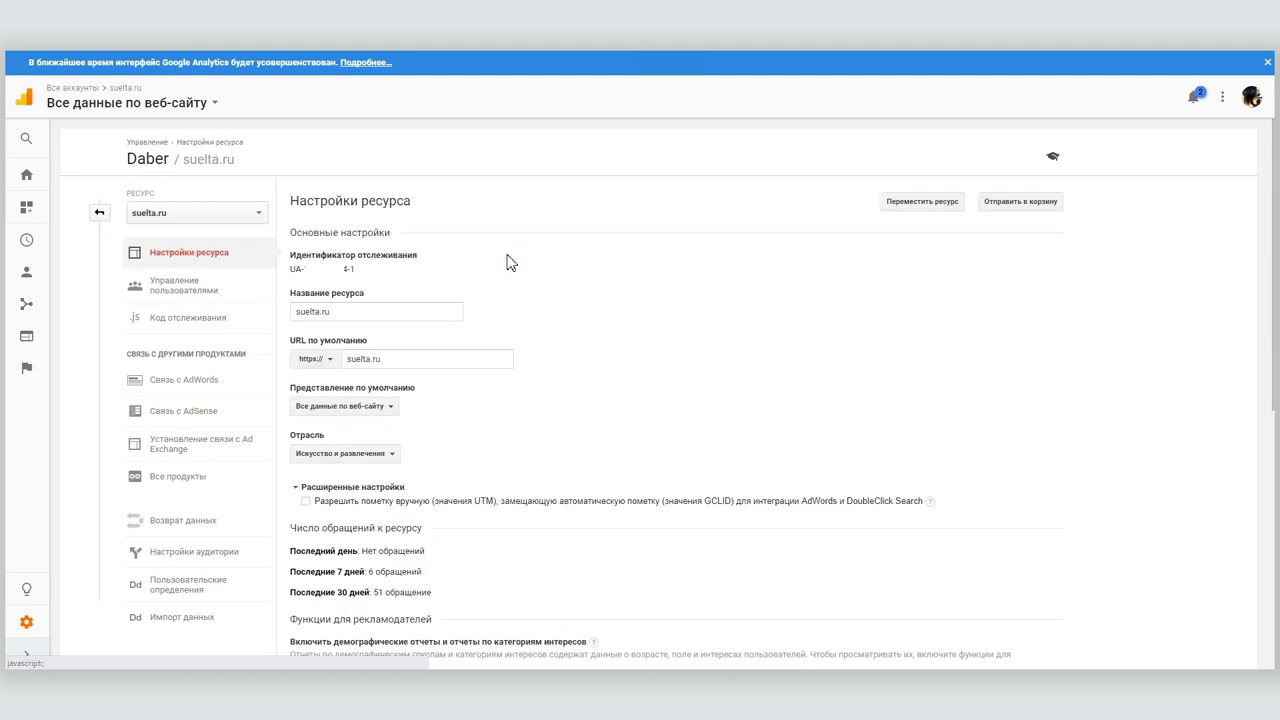
pyautogui.moveTo(356, 270); pyautogui.dragTo(293, 272)
# Return to Google Tag Manager, paste the tracking ID into the new variable, and save it as Настройки Google Analytics.
pyautogui.hotkey('ctrl', 'Tab')
pyautogui.click(600, 232)
pyautogui.hotkey('ctrl', 'v')
pyautogui.click(1198, 74)
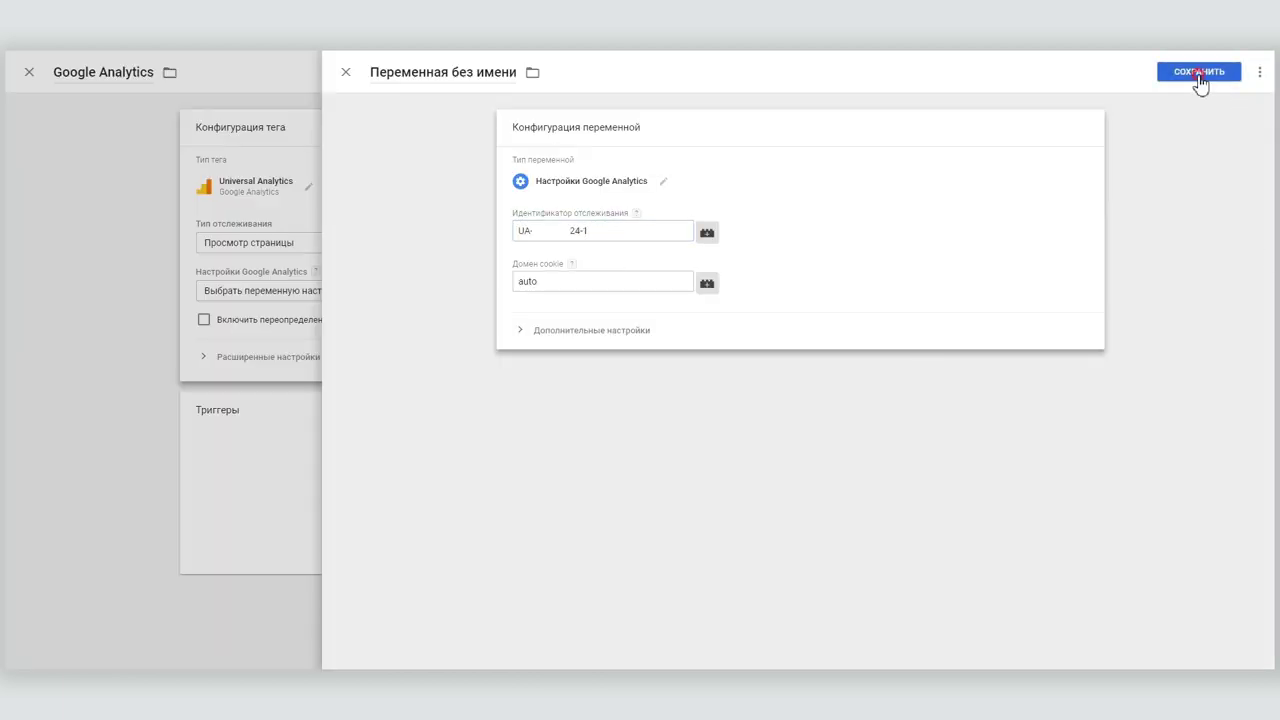
pyautogui.click(548, 230)
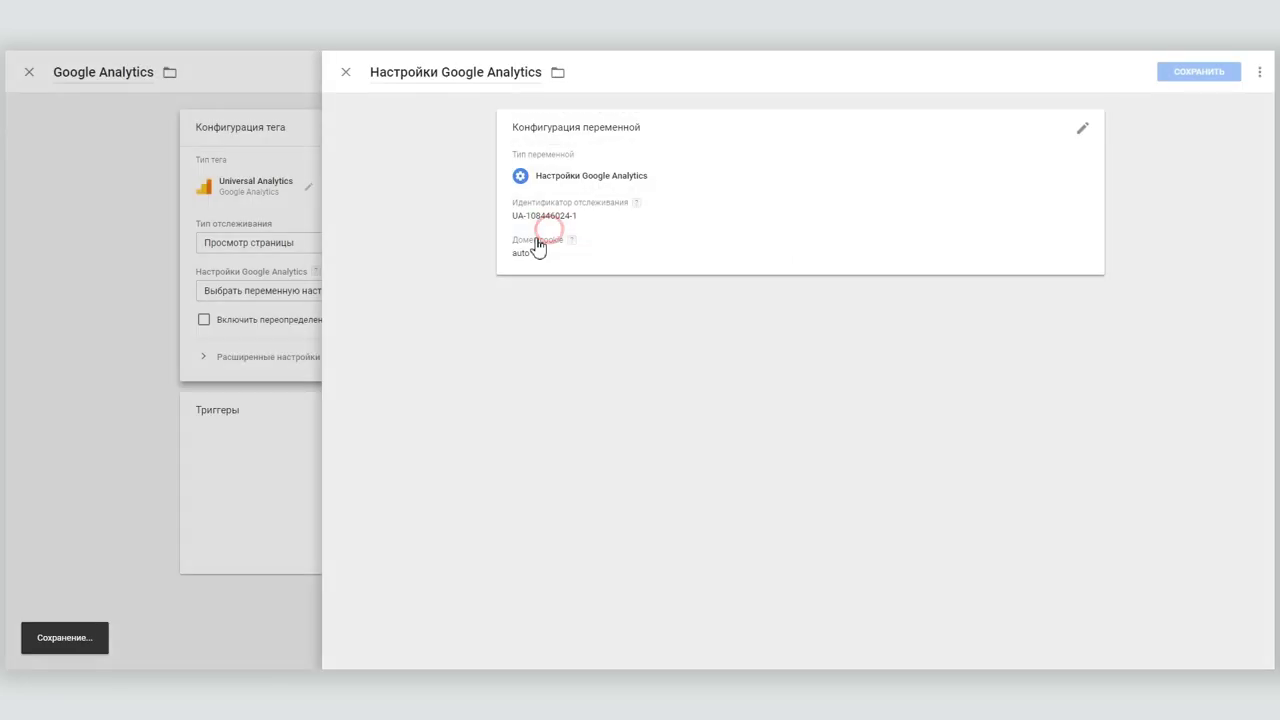
# Keep Просмотр страницы as the tracking type, assign the All Pages trigger, and save the Google Analytics tag.
pyautogui.click(538, 244)
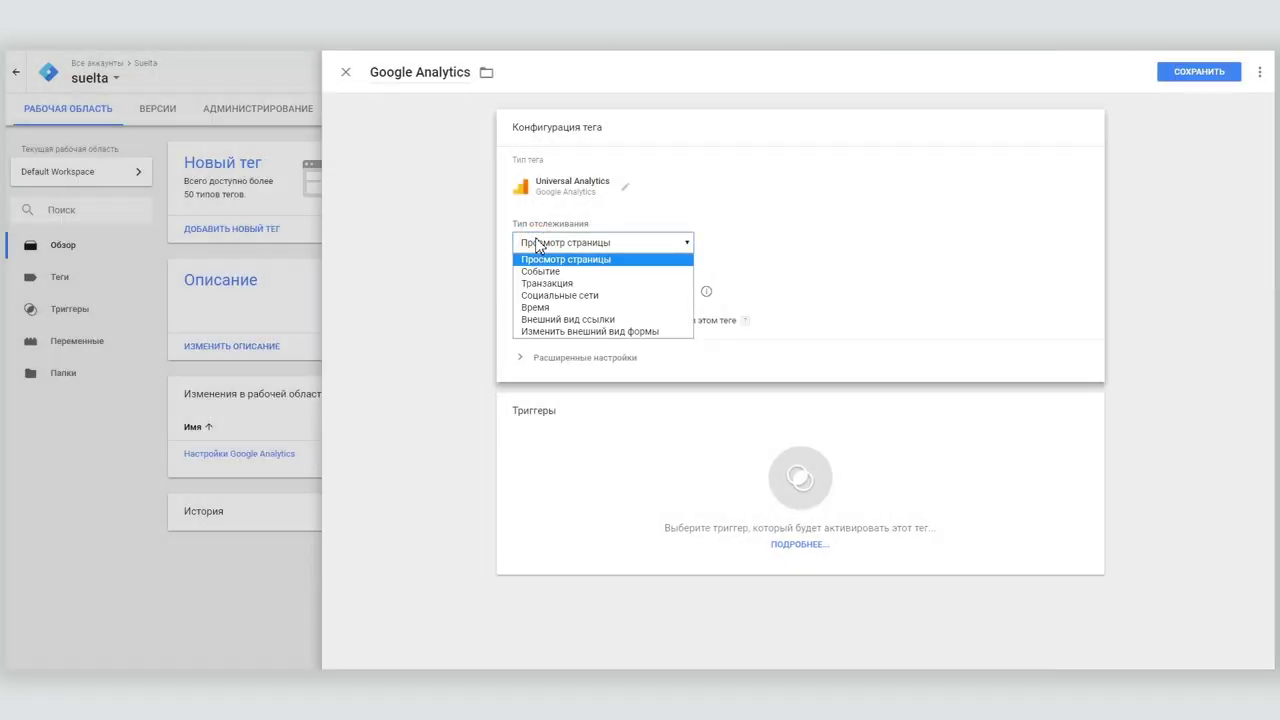
pyautogui.click(538, 244)
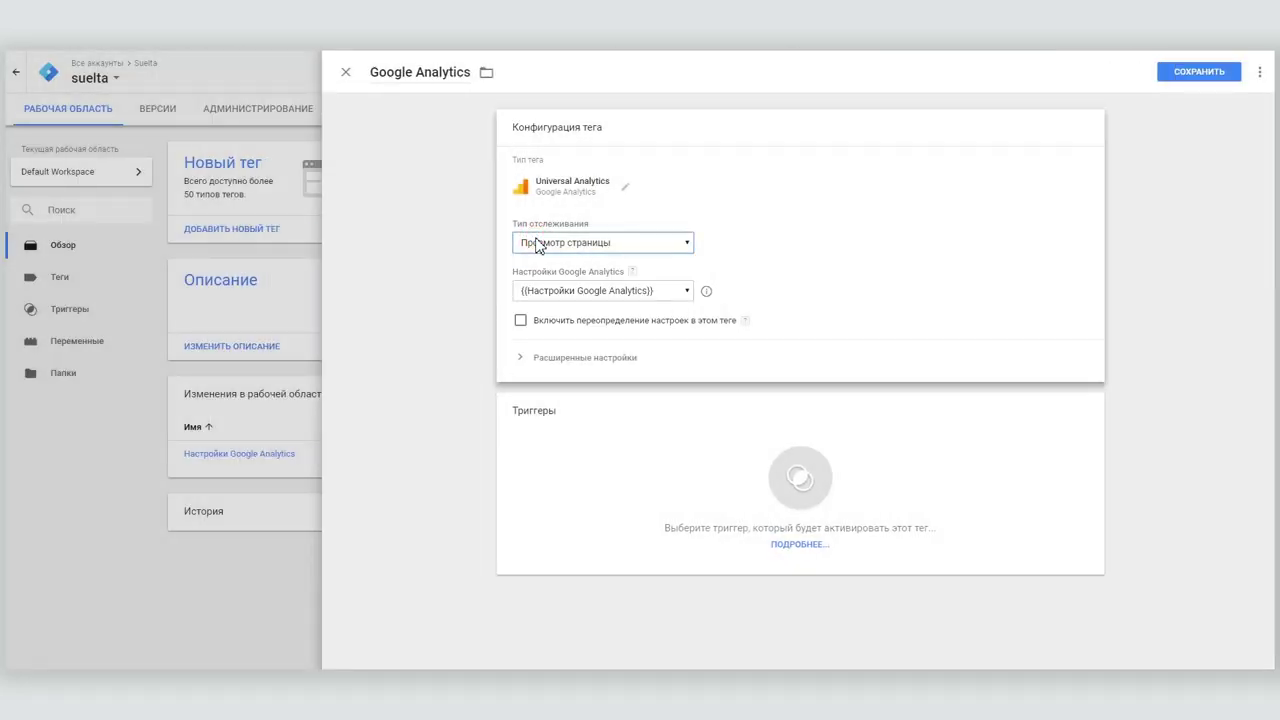
pyautogui.click(796, 488)
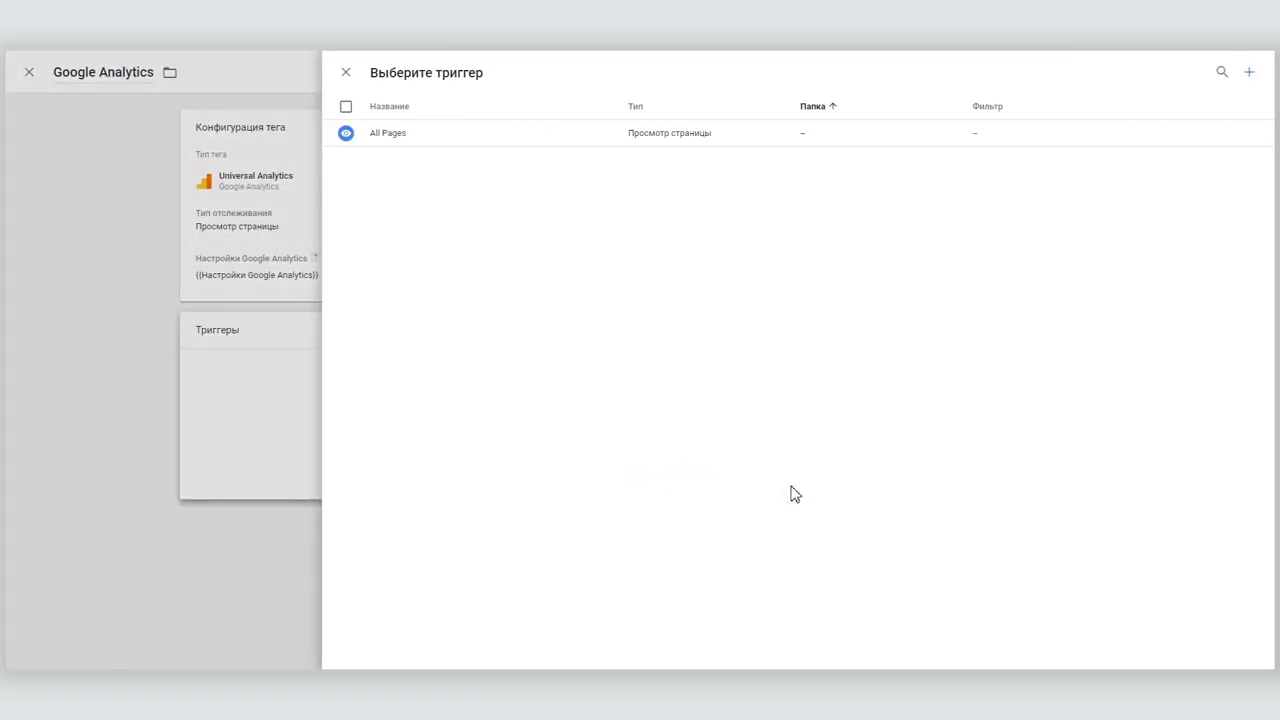
pyautogui.click(699, 136)
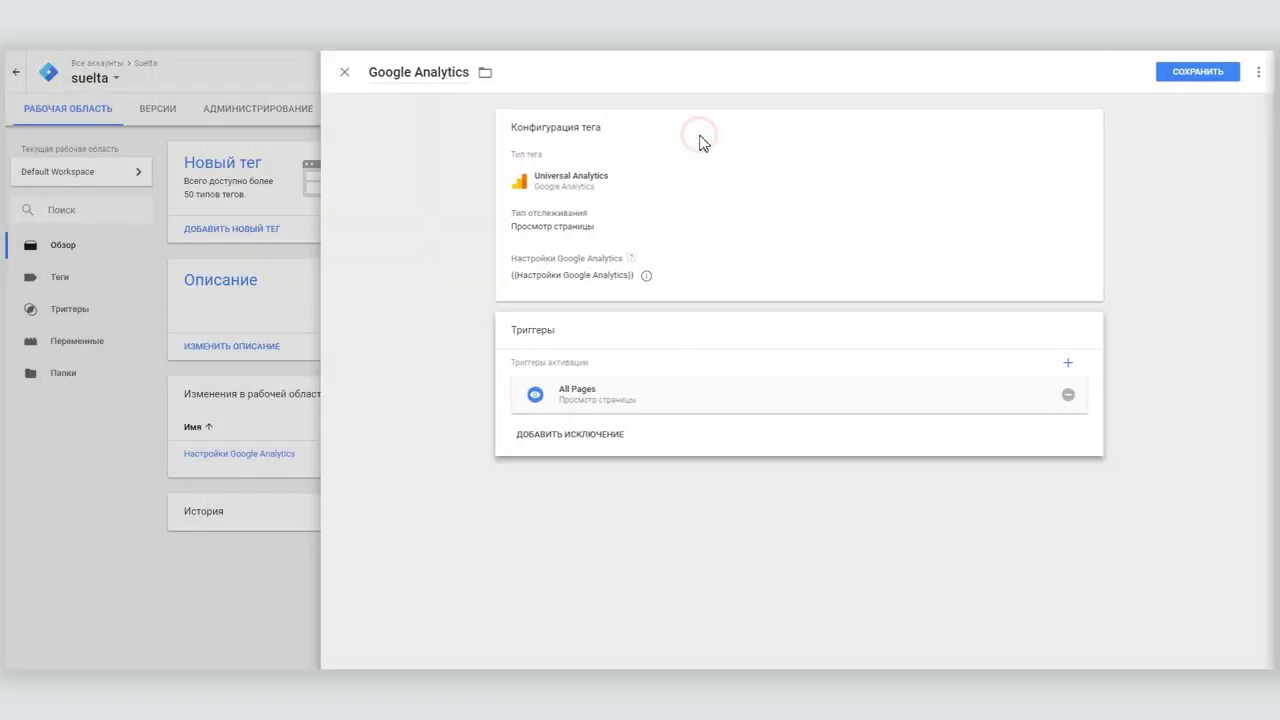
pyautogui.click(1204, 74)
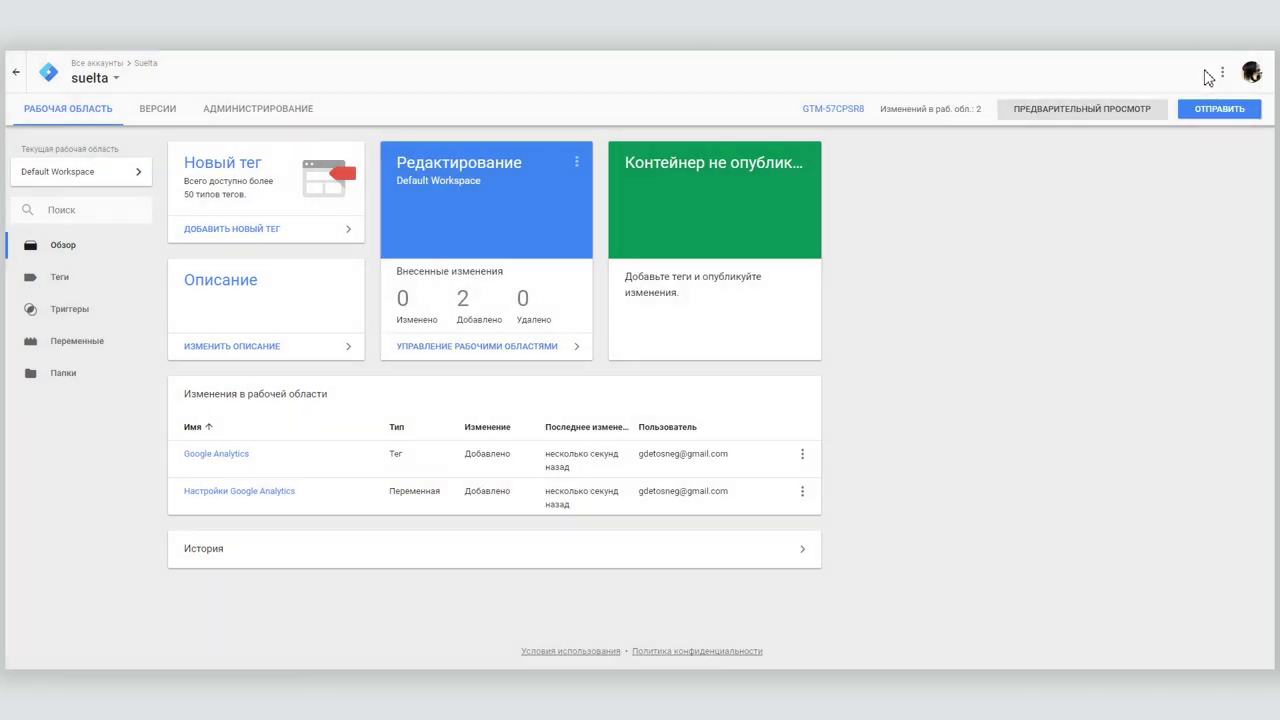
# Submit the workspace changes and publish them as a version named Google Analytics.
pyautogui.click(1221, 109)
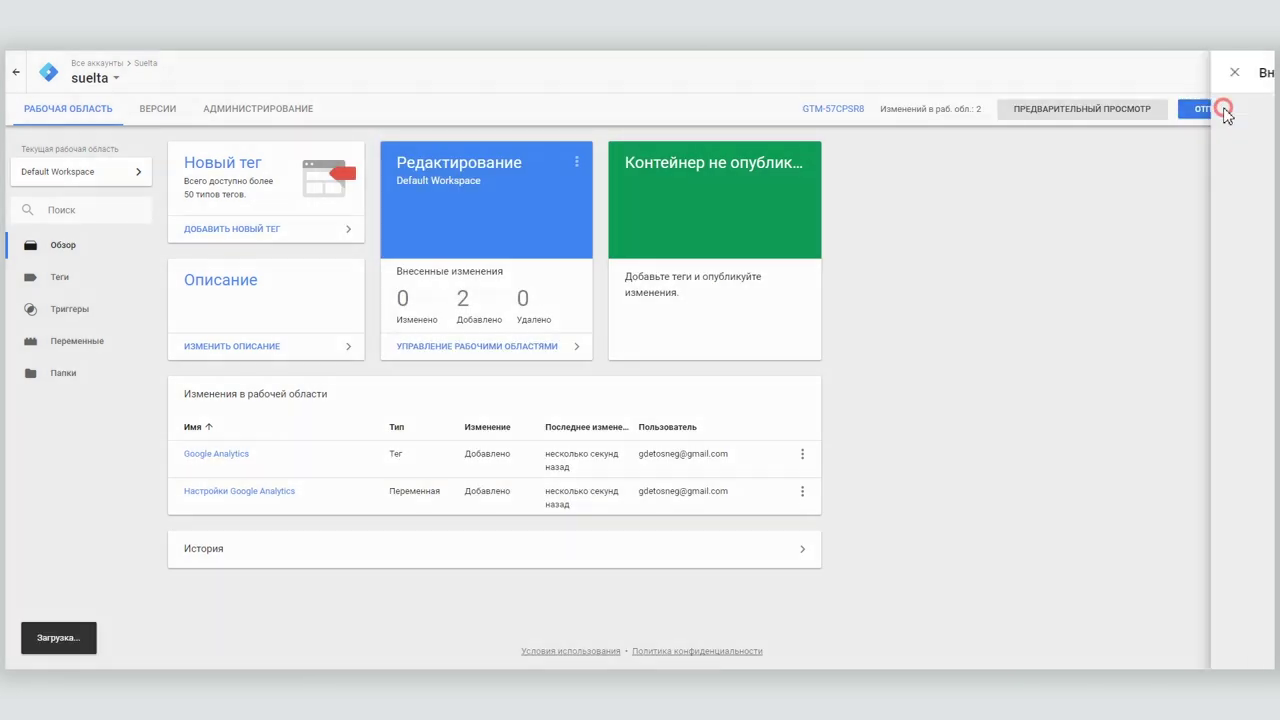
pyautogui.click(550, 222)
pyautogui.write('Google A')
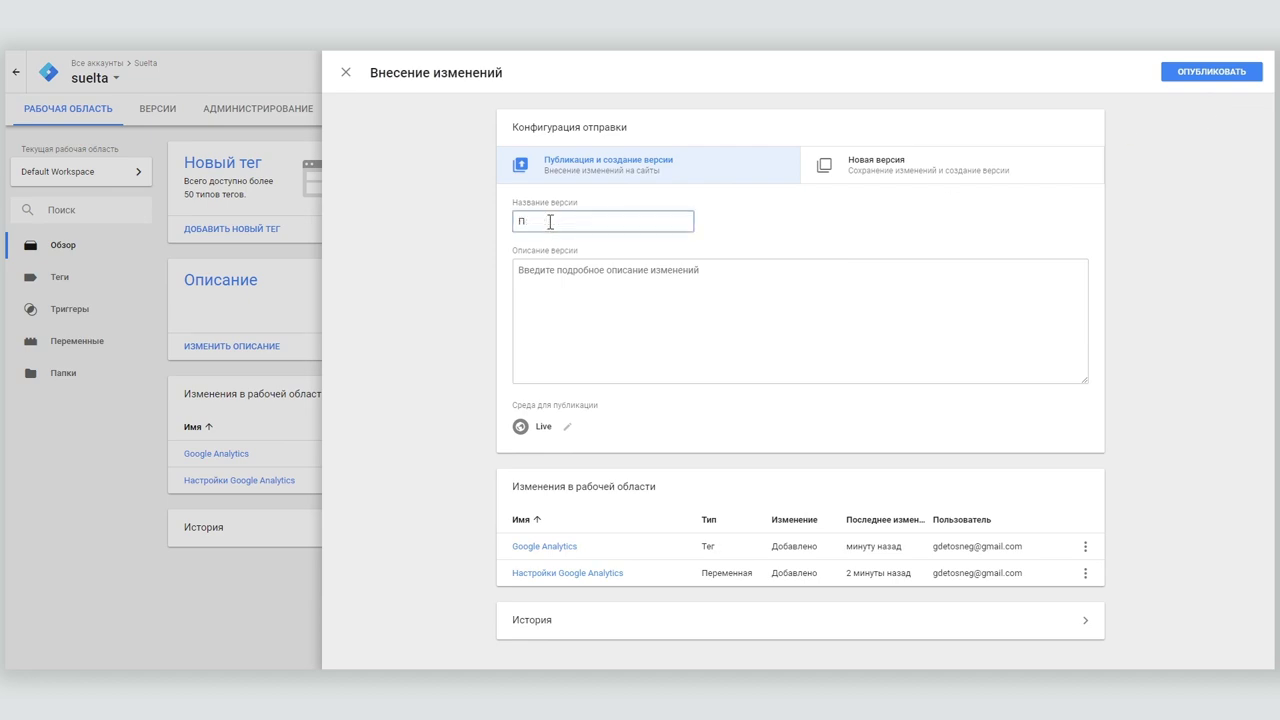
pyautogui.write('nalytics')
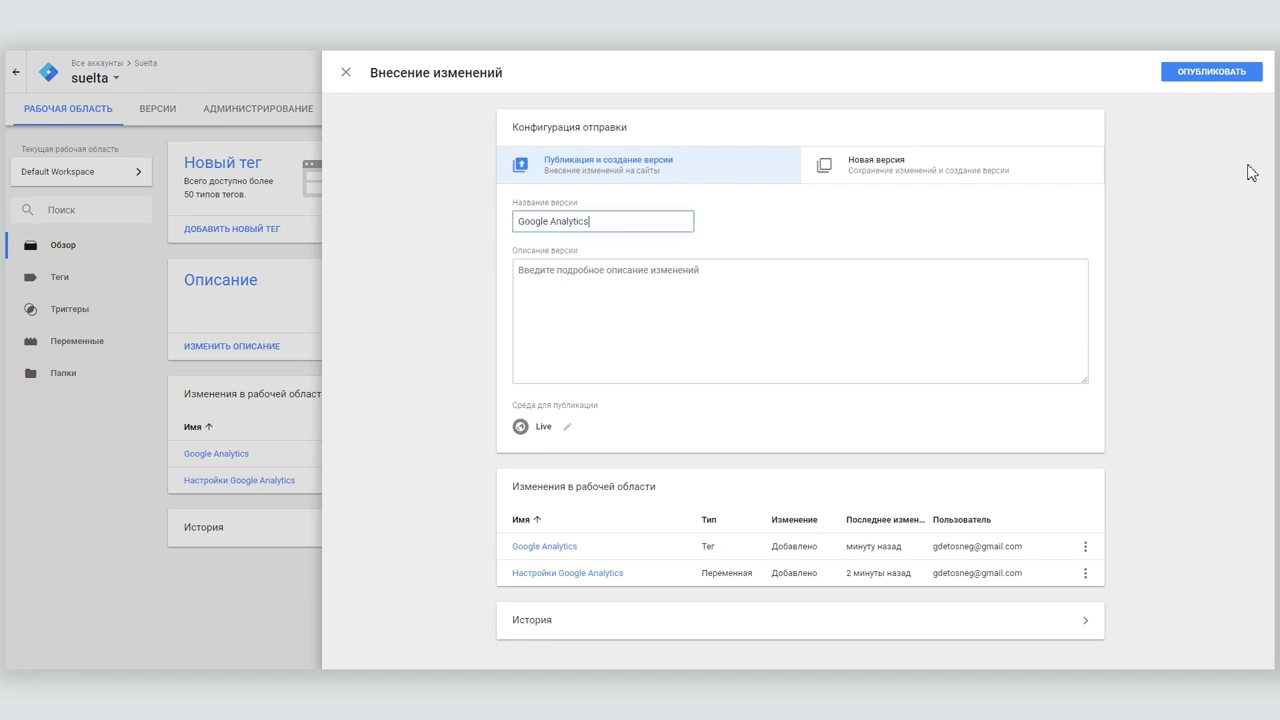
pyautogui.click(1190, 73)
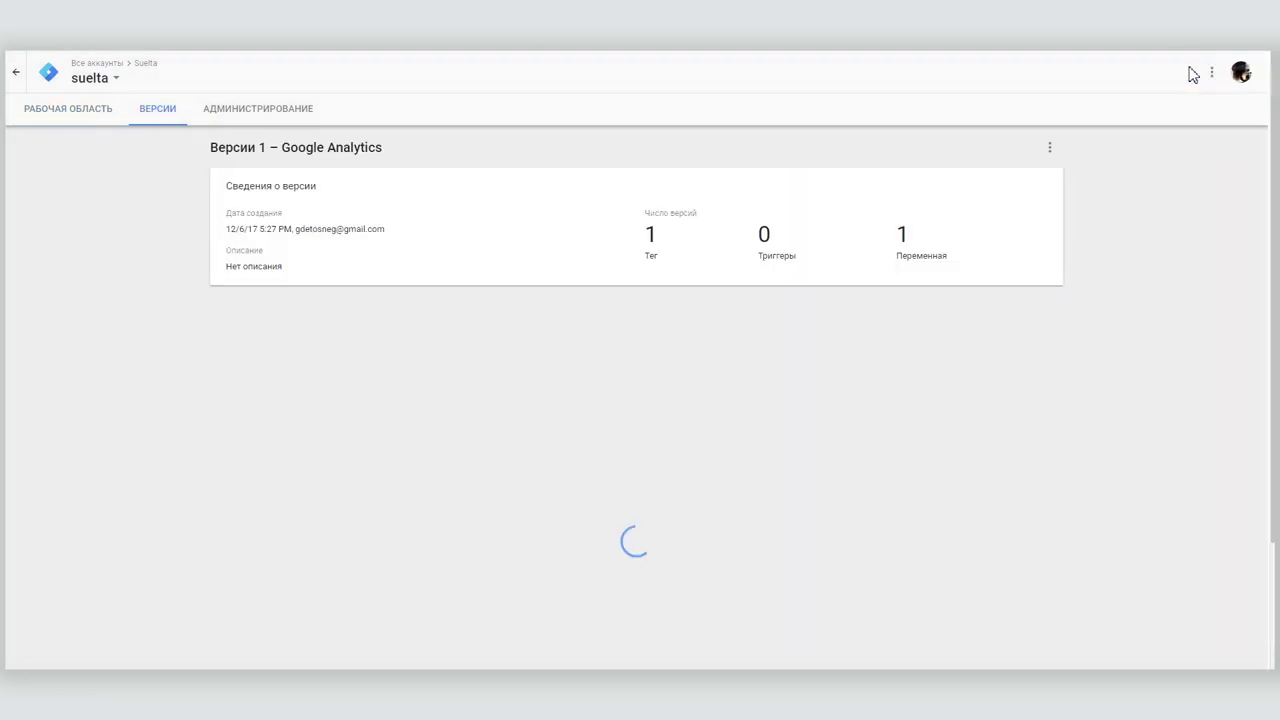
# Return to the container's workspace and open its list of tags.
pyautogui.click(96, 118)
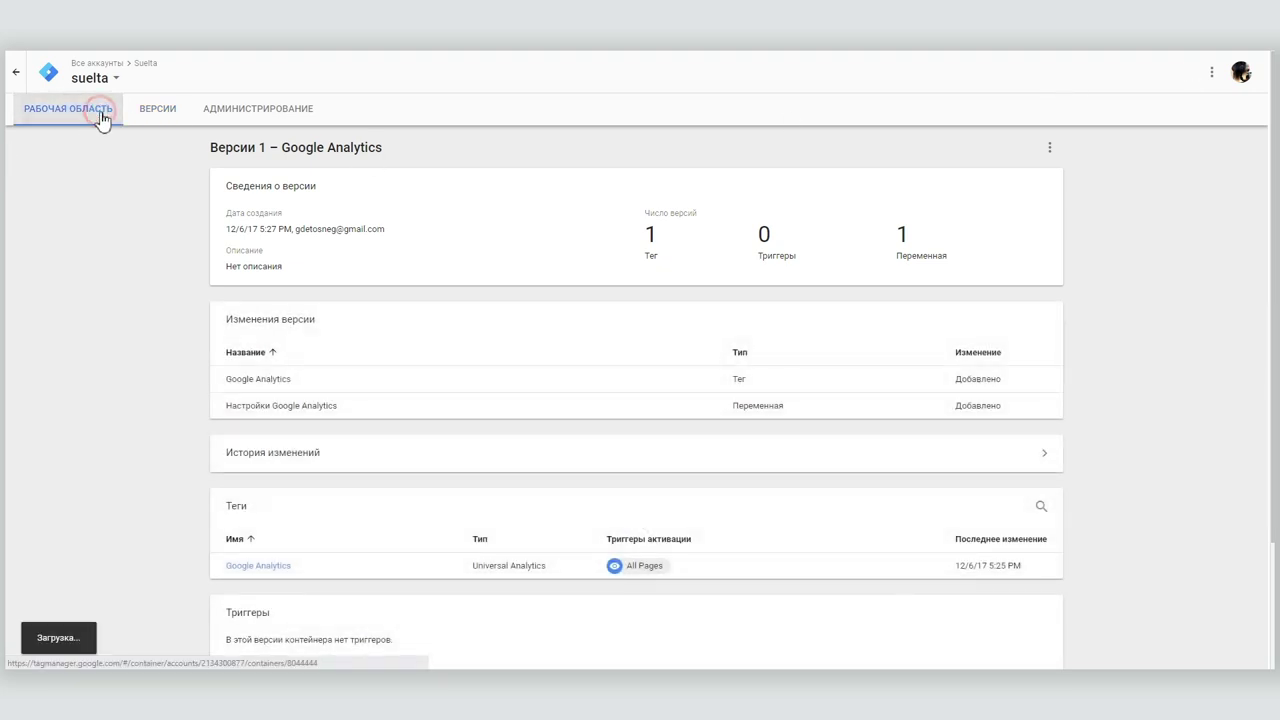
pyautogui.click(58, 288)
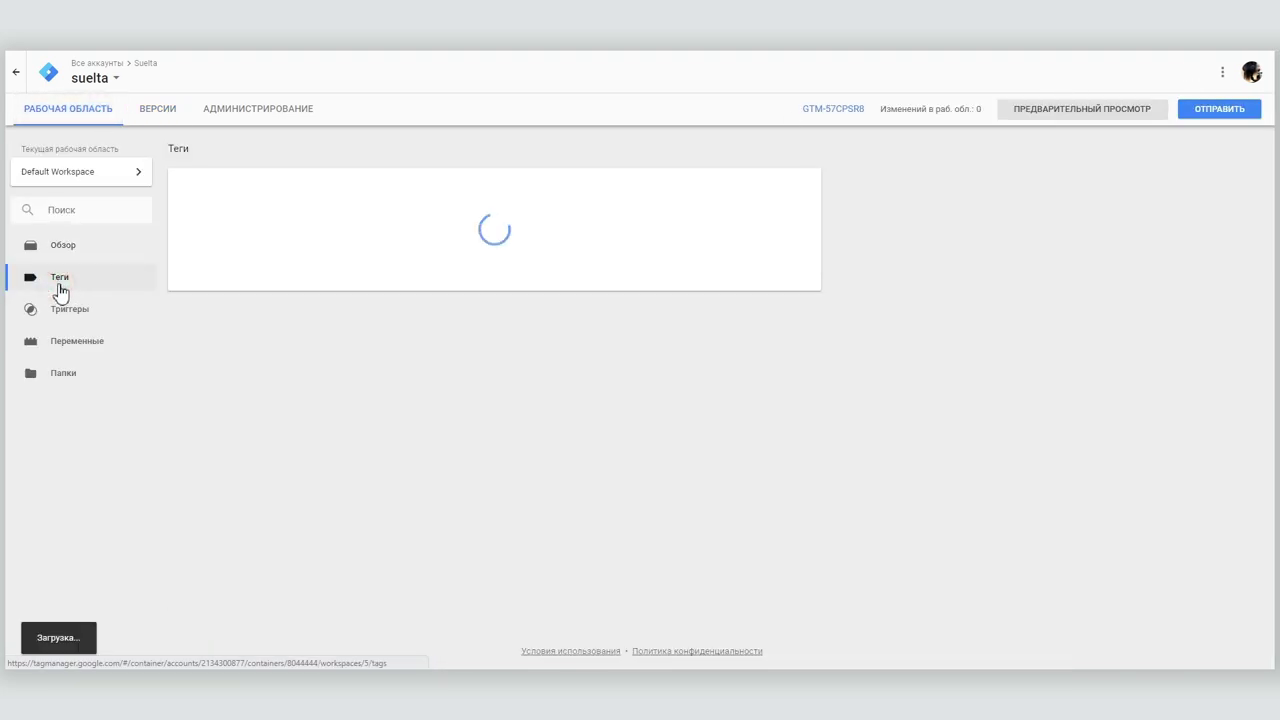